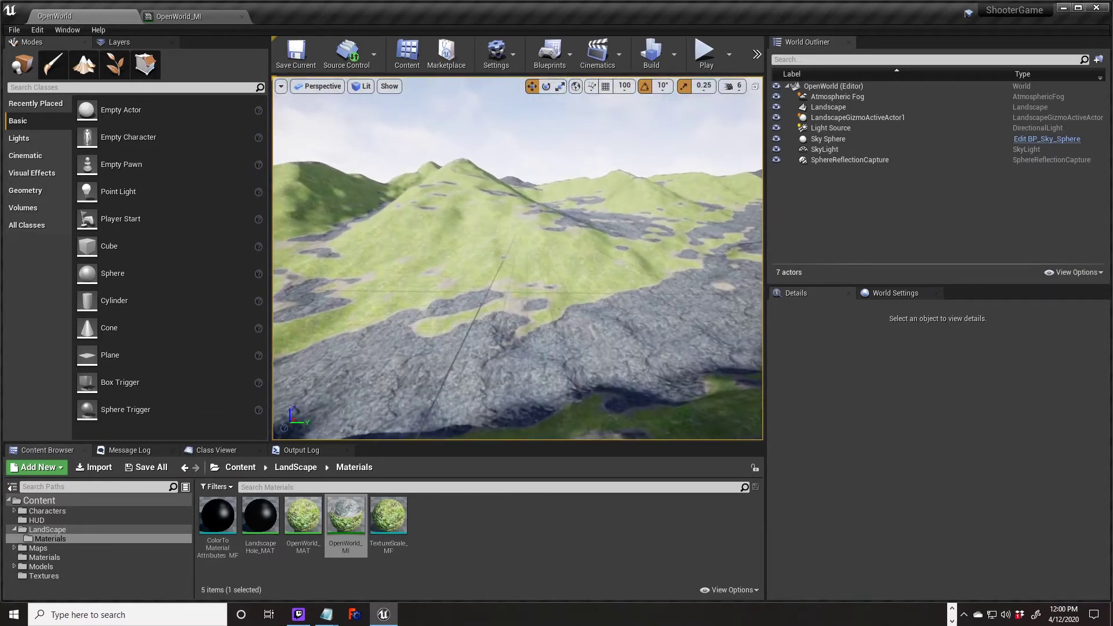
In OpenWorld_MI, enable the Normal (T2d)_2 and Texture (T2d)_2 overrides and assign T_Ground_Grass_D to Texture (T2d)_2
{"action": "left_click", "coordinate": [186, 18]}
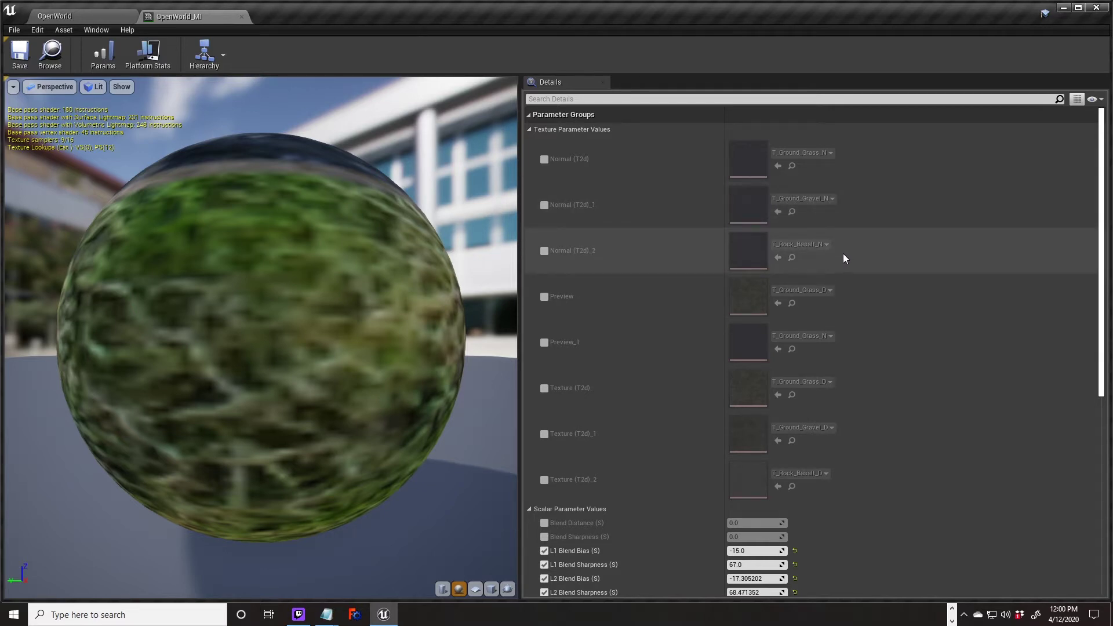
{"action": "left_click", "coordinate": [544, 251]}
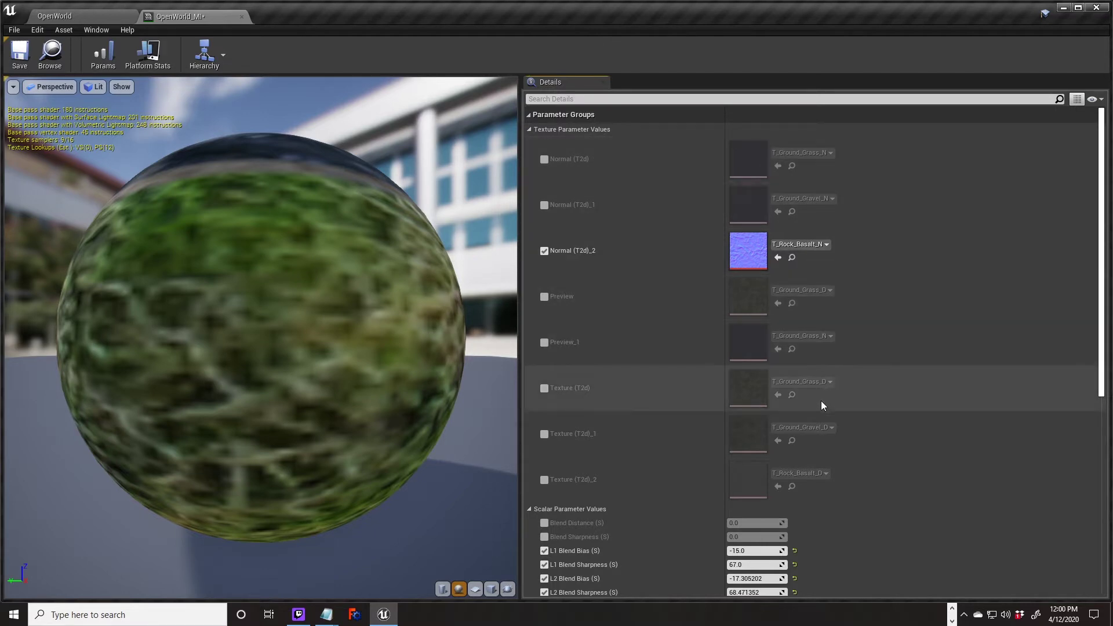
{"action": "left_click", "coordinate": [544, 480]}
{"action": "left_click", "coordinate": [800, 474]}
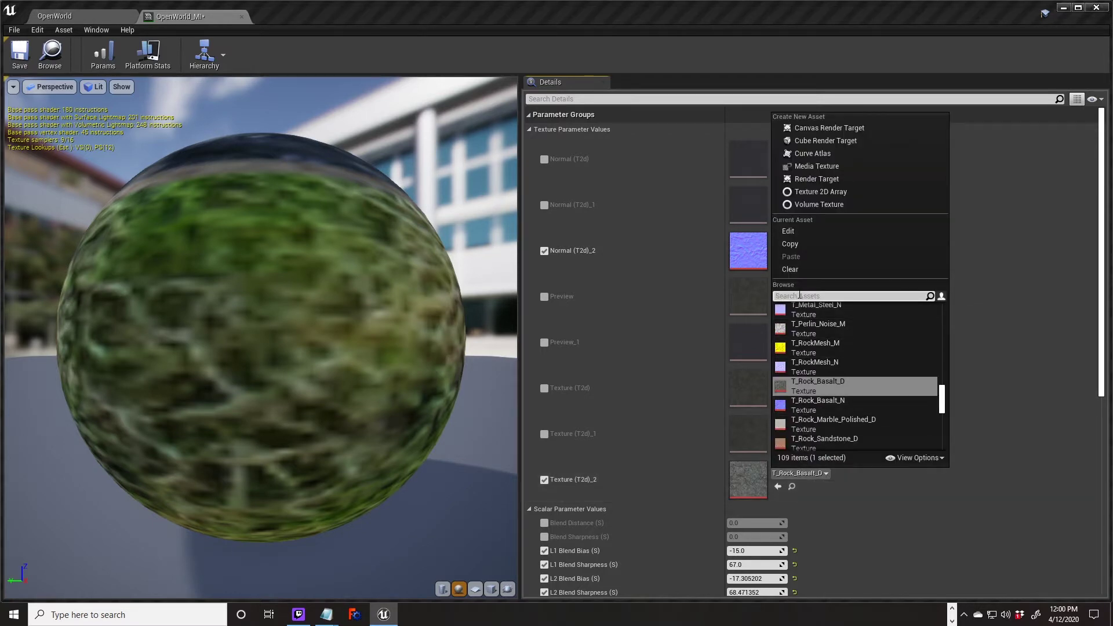
{"action": "type", "text": "grass"}
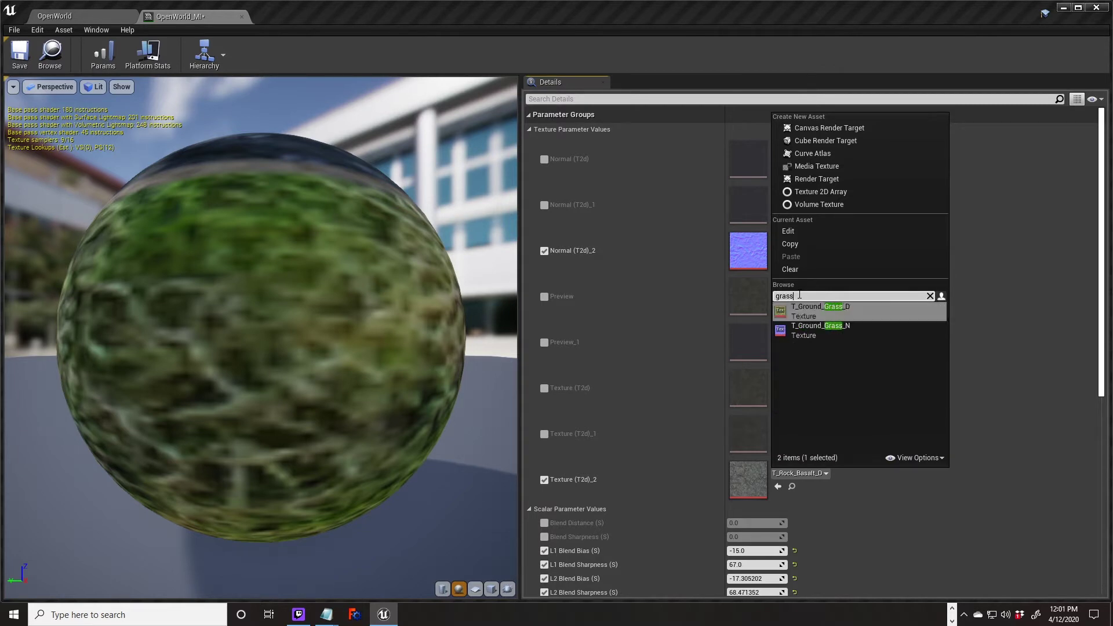
{"action": "key", "text": "Return"}
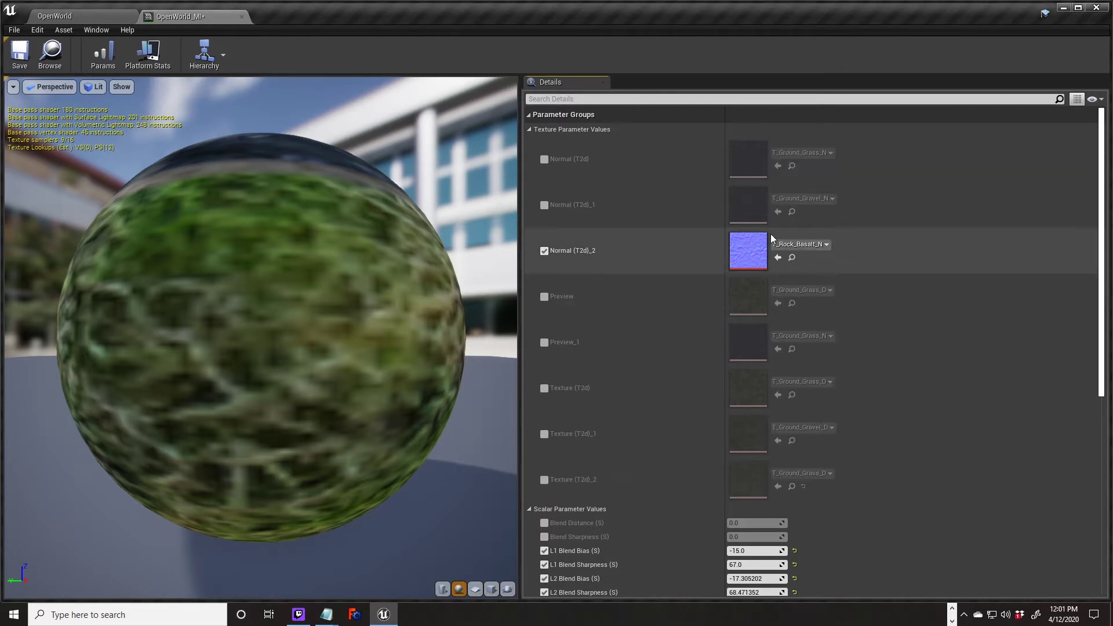
Assign the T_Ground_Grass_N texture to the Normal (T2d)_2 parameter
{"action": "left_click", "coordinate": [805, 246]}
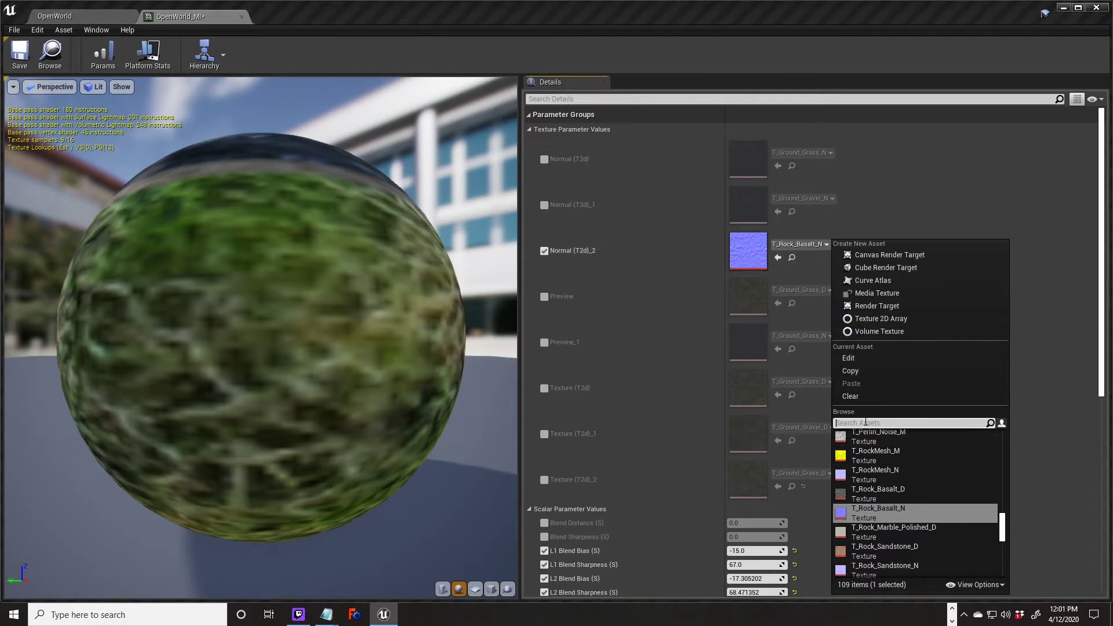
{"action": "type", "text": "gr"}
{"action": "key", "text": "Down"}
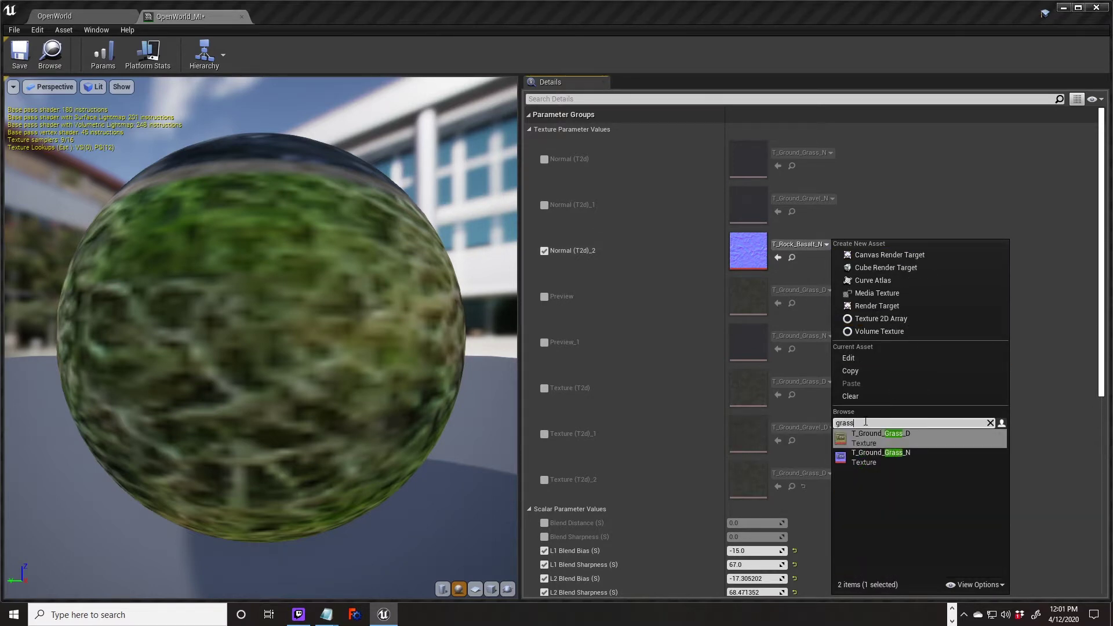
{"action": "key", "text": "Return"}
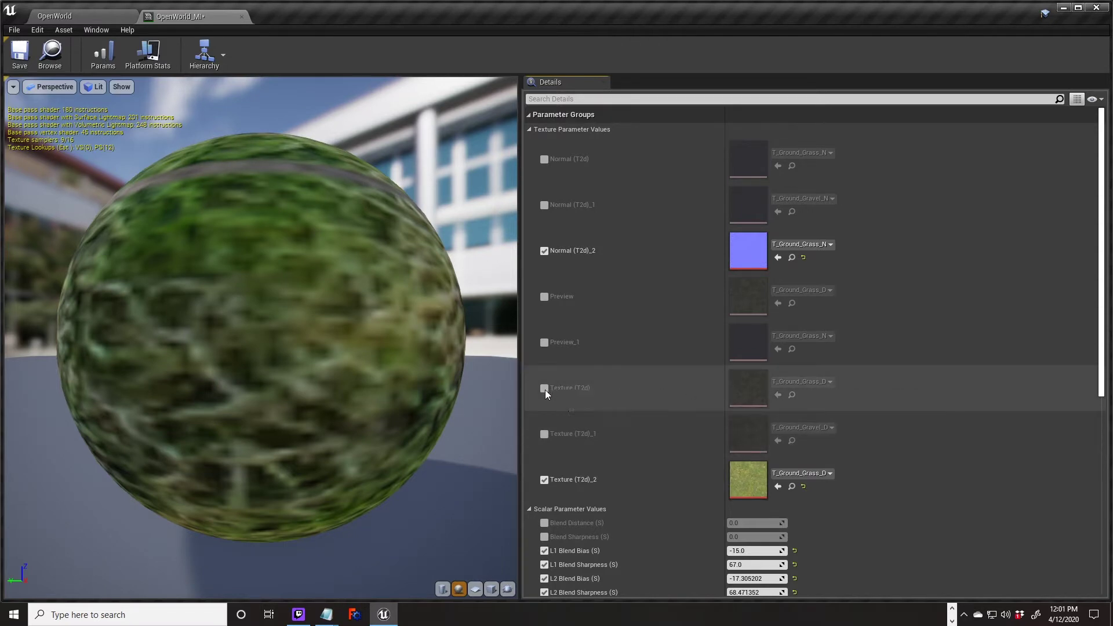
Enable the Texture (T2d) override and assign it the T_Rock_Basalt_D texture
{"action": "left_click", "coordinate": [544, 389]}
{"action": "left_click", "coordinate": [799, 382]}
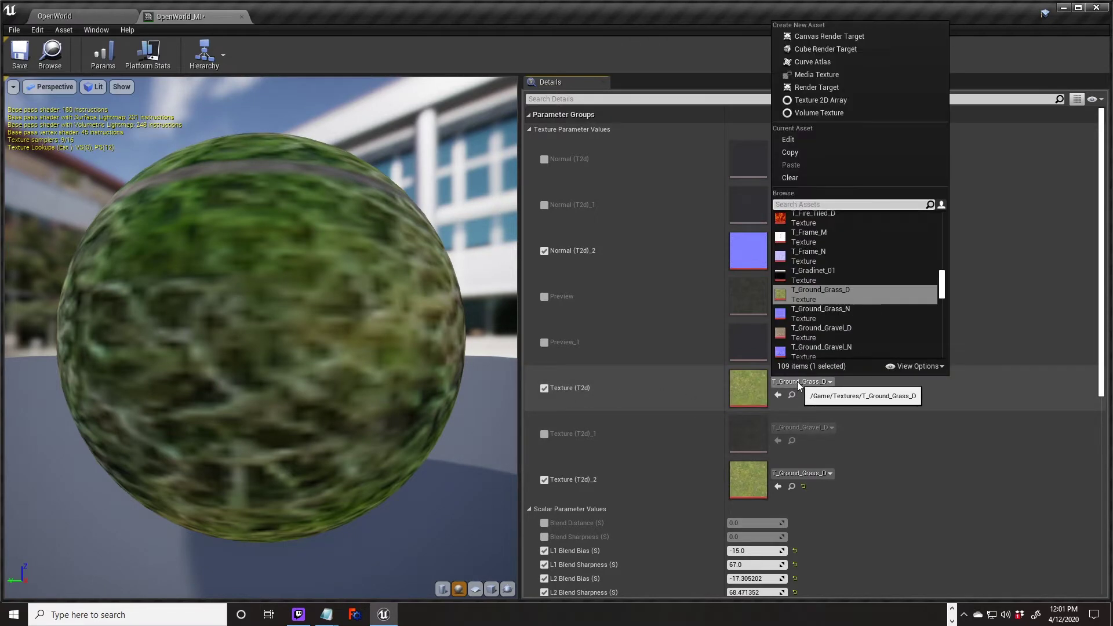
{"action": "type", "text": "bass"}
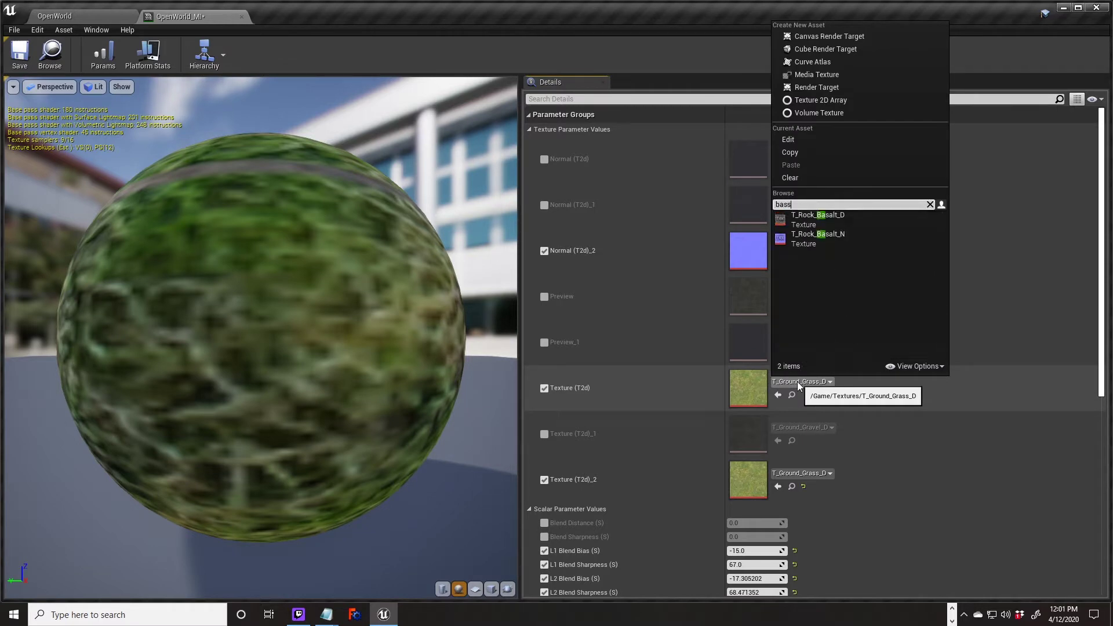
{"action": "key", "text": "BackSpace"}
{"action": "key", "text": "Down"}
{"action": "key", "text": "Return"}
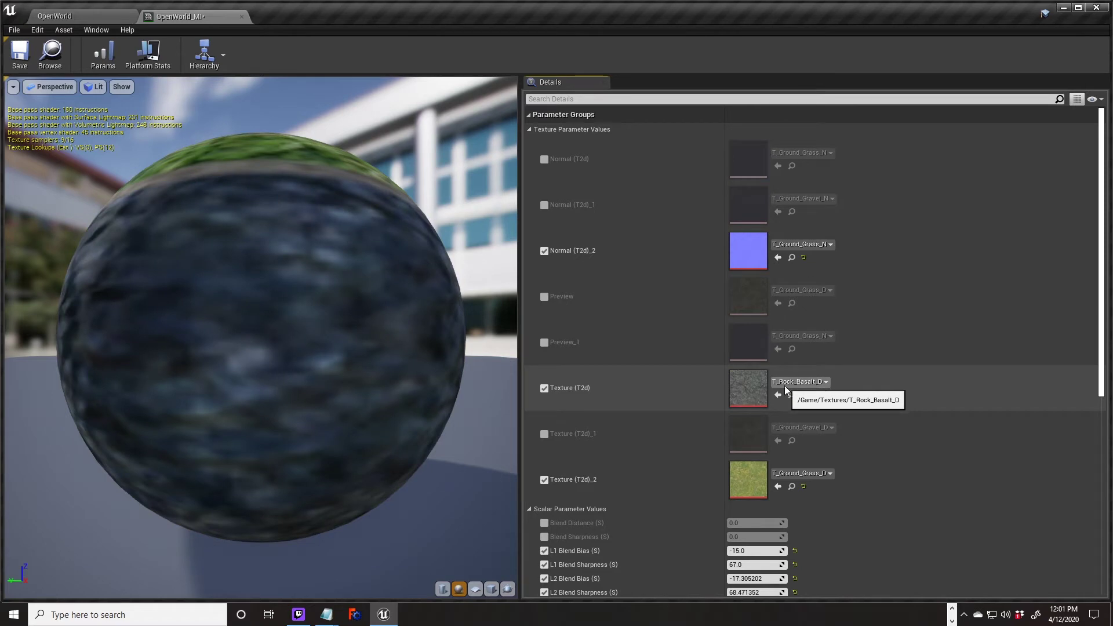
Enable the Preview_1 override, assign it T_Rock_Basalt_N, and save the material instance
{"action": "left_click", "coordinate": [545, 342]}
{"action": "left_click", "coordinate": [816, 339]}
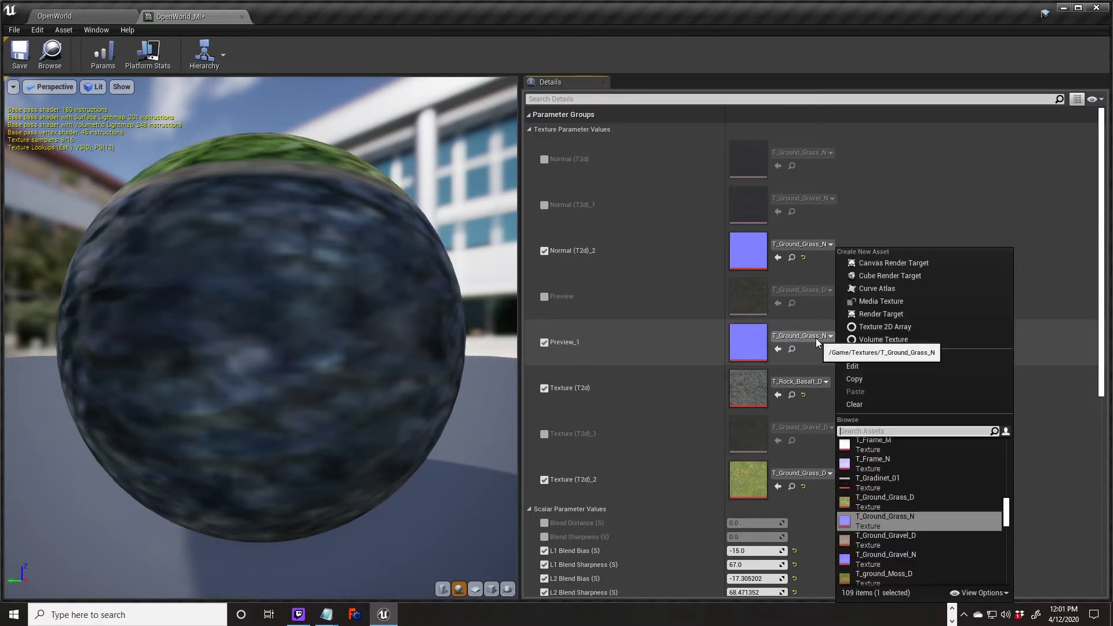
{"action": "type", "text": "basa"}
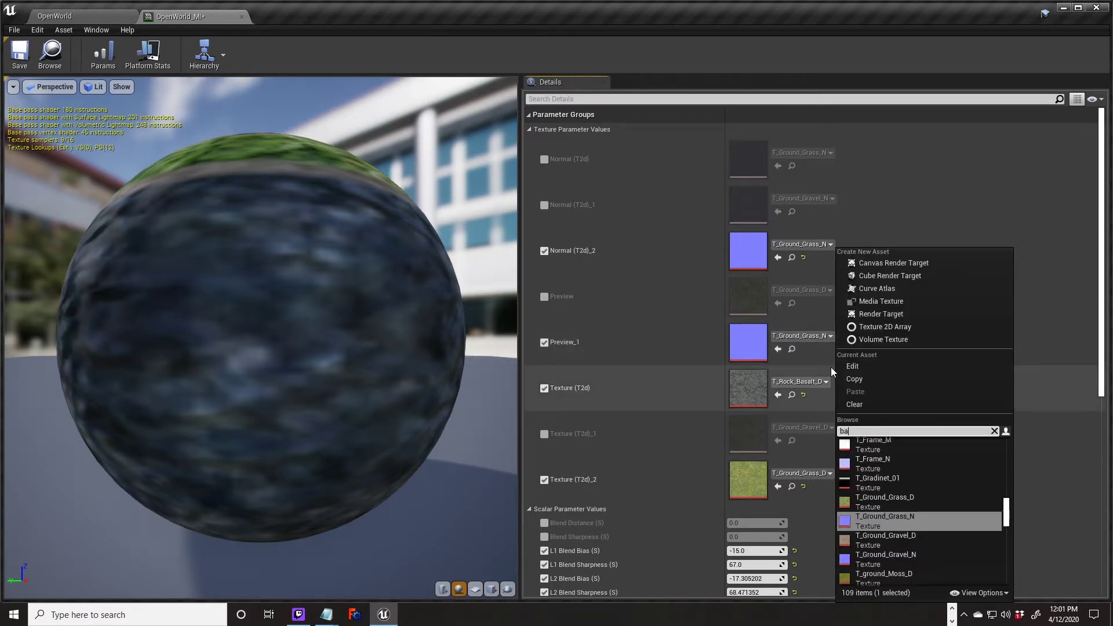
{"action": "key", "text": "Down"}
{"action": "key", "text": "Return"}
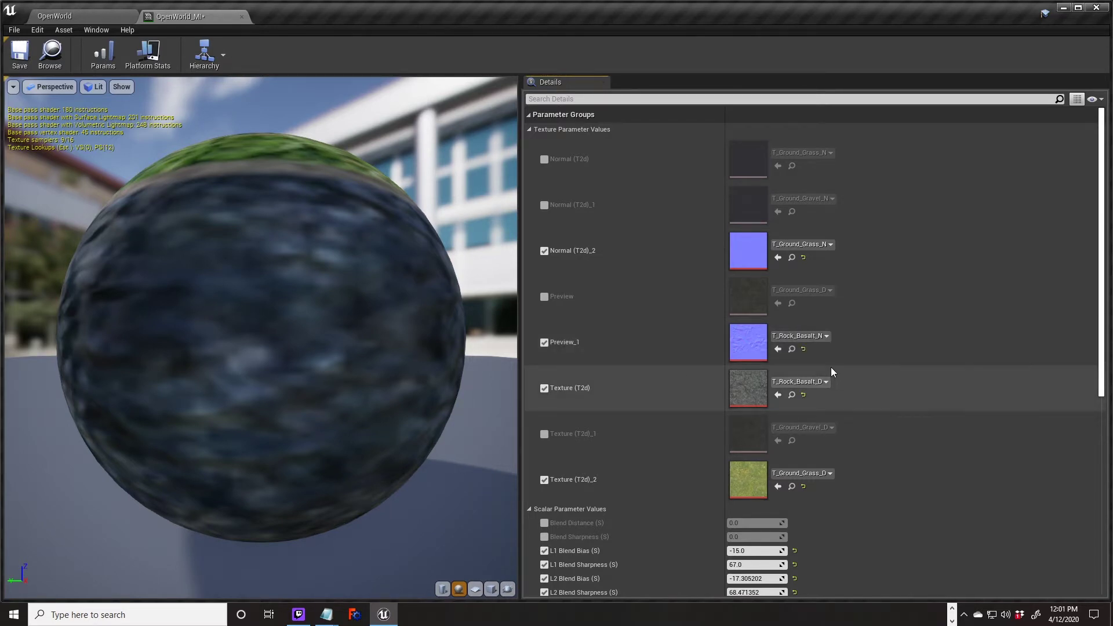
{"action": "left_click", "coordinate": [19, 53]}
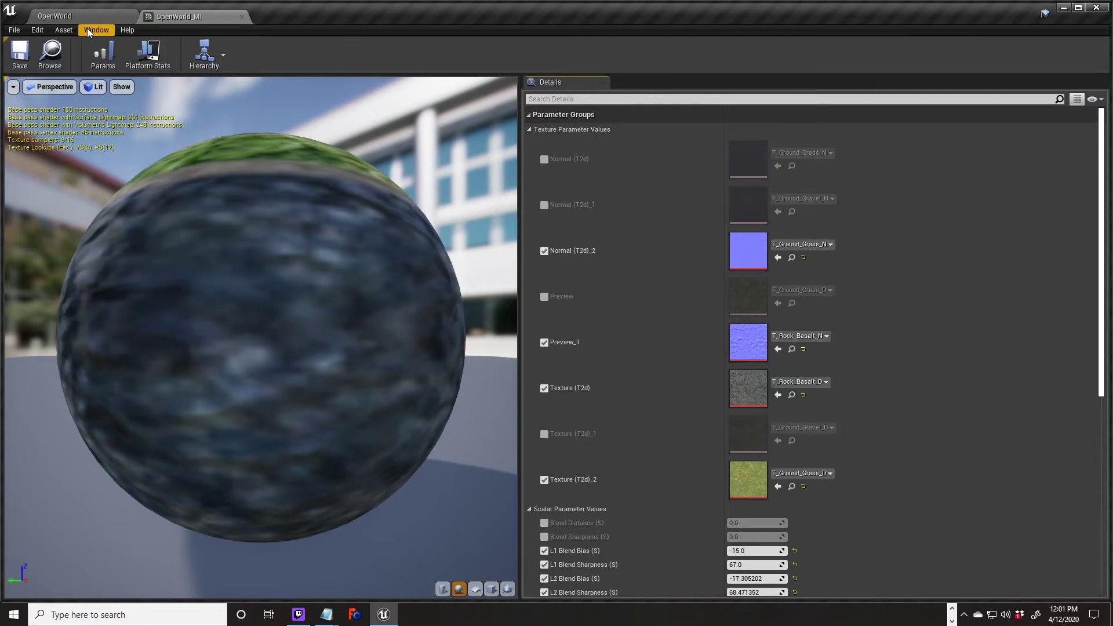
Look over the retextured landscape in the level and float the OpenWorld_MI editor as a separate window beside it
{"action": "left_click", "coordinate": [77, 17]}
{"action": "right_click_drag", "start_coordinate": [562, 304], "coordinate": [565, 281]}
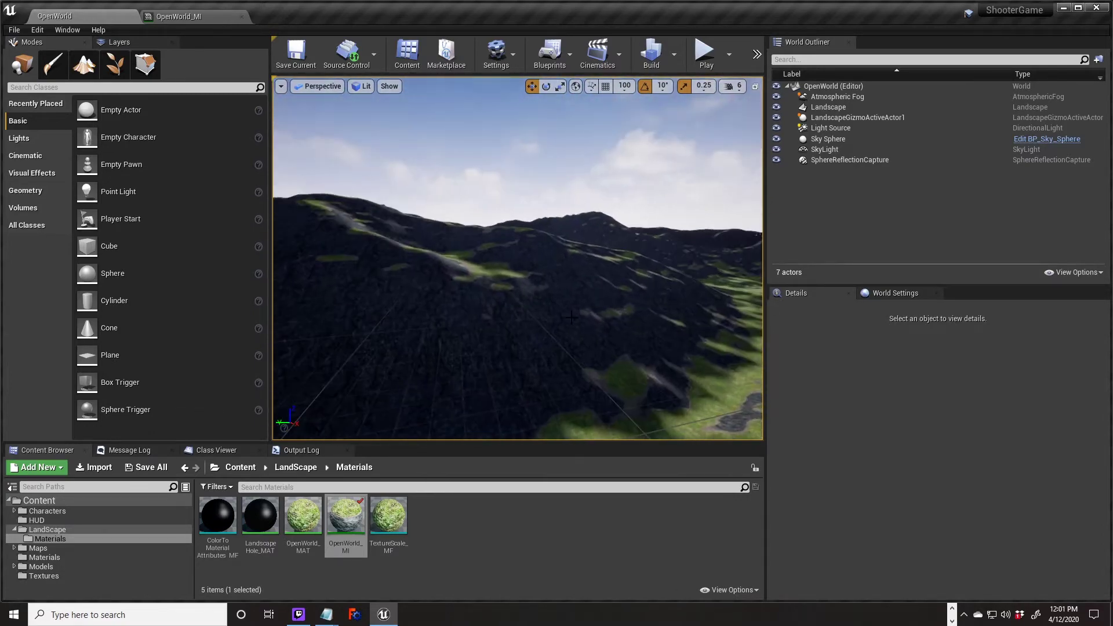
{"action": "left_click_drag", "start_coordinate": [177, 16], "coordinate": [655, 310]}
{"action": "left_click_drag", "start_coordinate": [905, 326], "coordinate": [899, 193]}
Raise the L1 Blend Bias scalar parameter of OpenWorld_MI to about -8.11
{"action": "scroll", "coordinate": [917, 324], "scroll_direction": "down", "scroll_amount": 5}
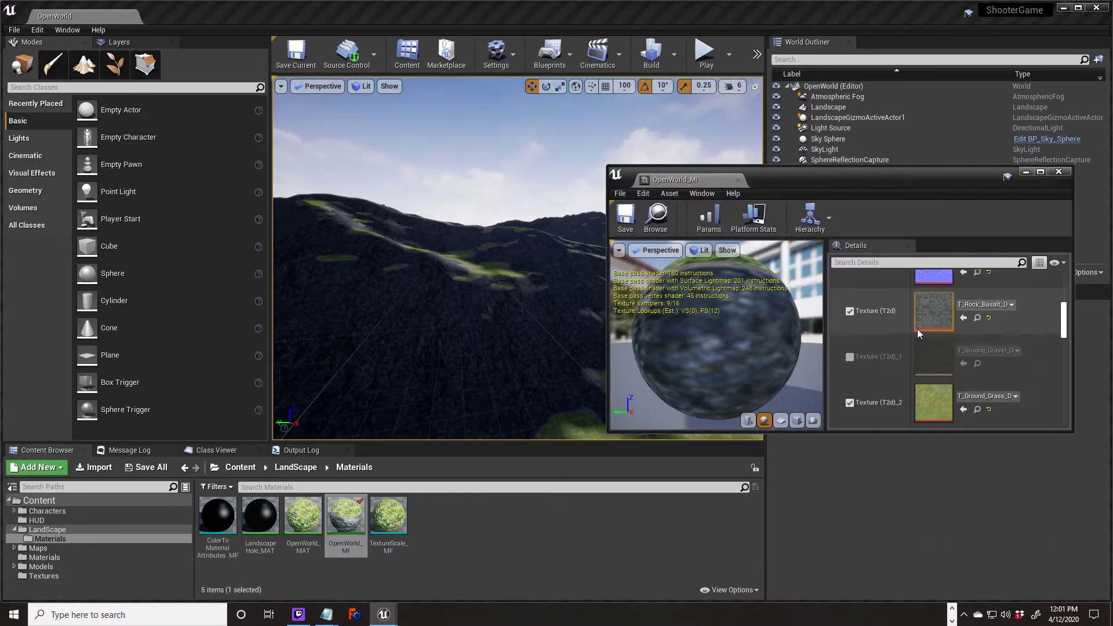
{"action": "scroll", "coordinate": [922, 348], "scroll_direction": "down", "scroll_amount": 5}
{"action": "scroll", "coordinate": [944, 397], "scroll_direction": "up", "scroll_amount": 1}
{"action": "scroll", "coordinate": [944, 400], "scroll_direction": "down", "scroll_amount": 1}
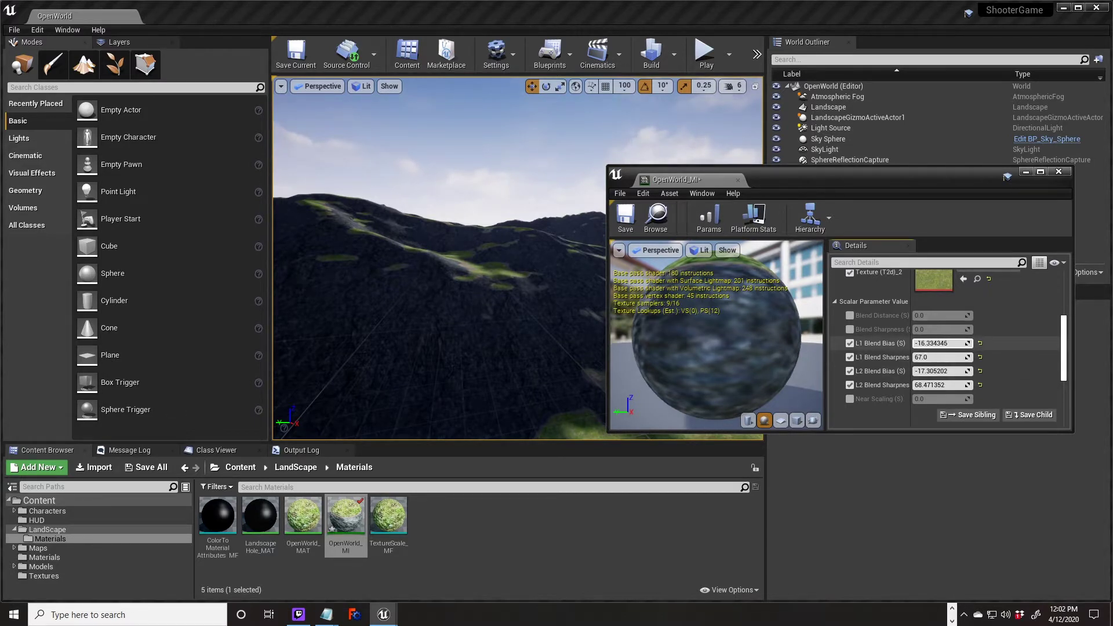
{"action": "left_click_drag", "start_coordinate": [939, 343], "coordinate": [969, 344]}
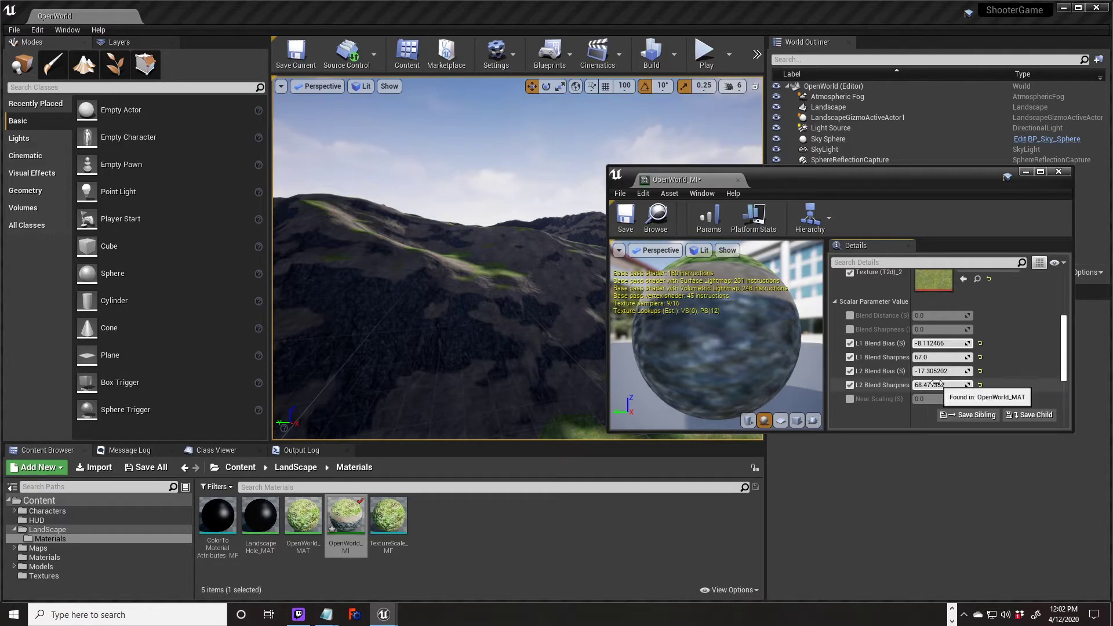
Raise the L2 Blend Bias to about -12.26 and dock the OpenWorld_MI editor back beside the level tab
{"action": "left_click_drag", "start_coordinate": [935, 371], "coordinate": [942, 371]}
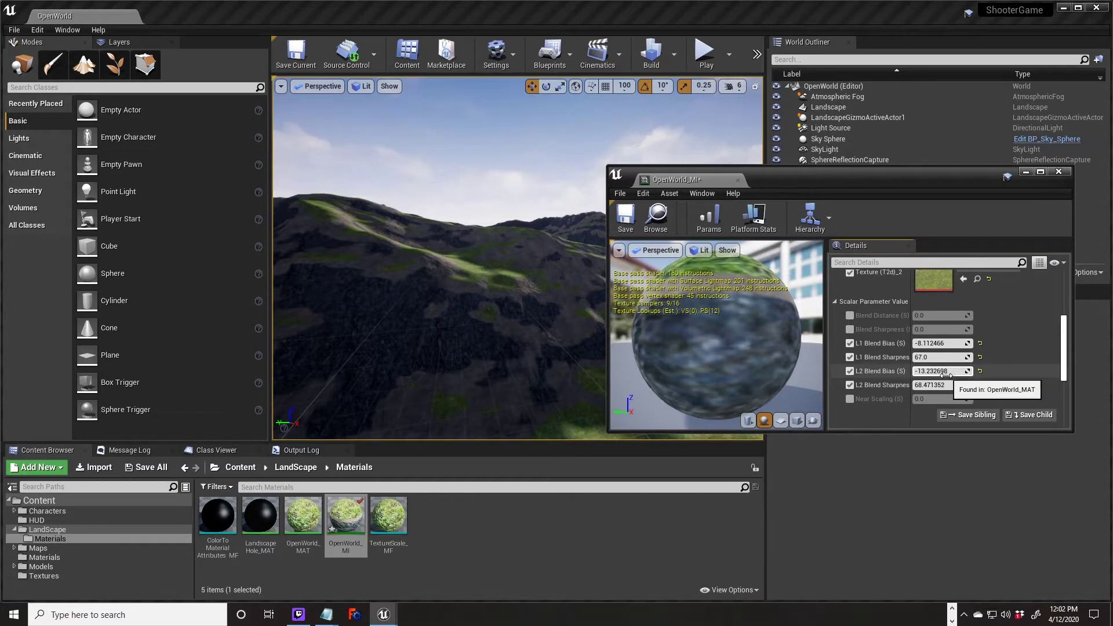
{"action": "left_click_drag", "start_coordinate": [934, 371], "coordinate": [938, 371]}
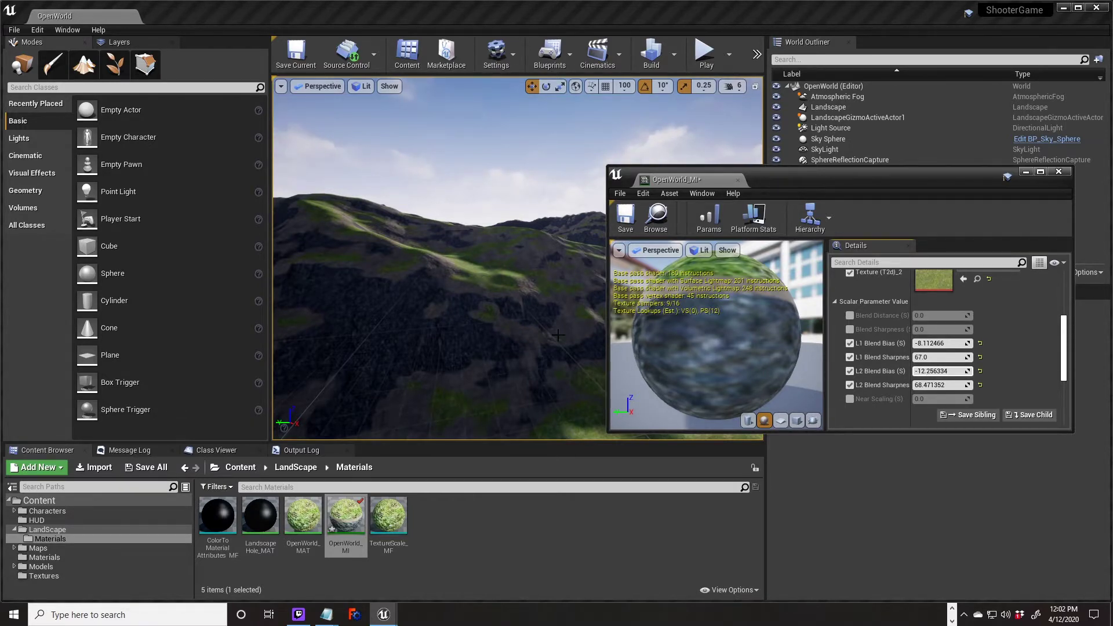
{"action": "right_click_drag", "start_coordinate": [464, 261], "coordinate": [414, 266]}
{"action": "left_click_drag", "start_coordinate": [676, 183], "coordinate": [200, 15]}
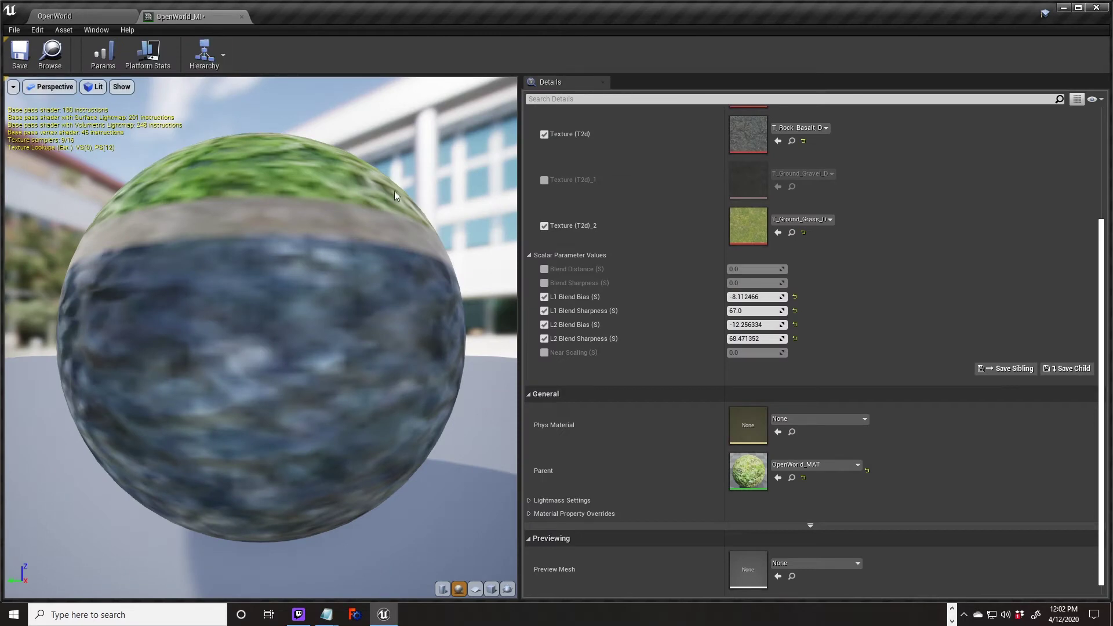
Play the OpenWorld level in the viewport and widen the viewport by narrowing the World Outliner and Modes panels
{"action": "left_click", "coordinate": [106, 16]}
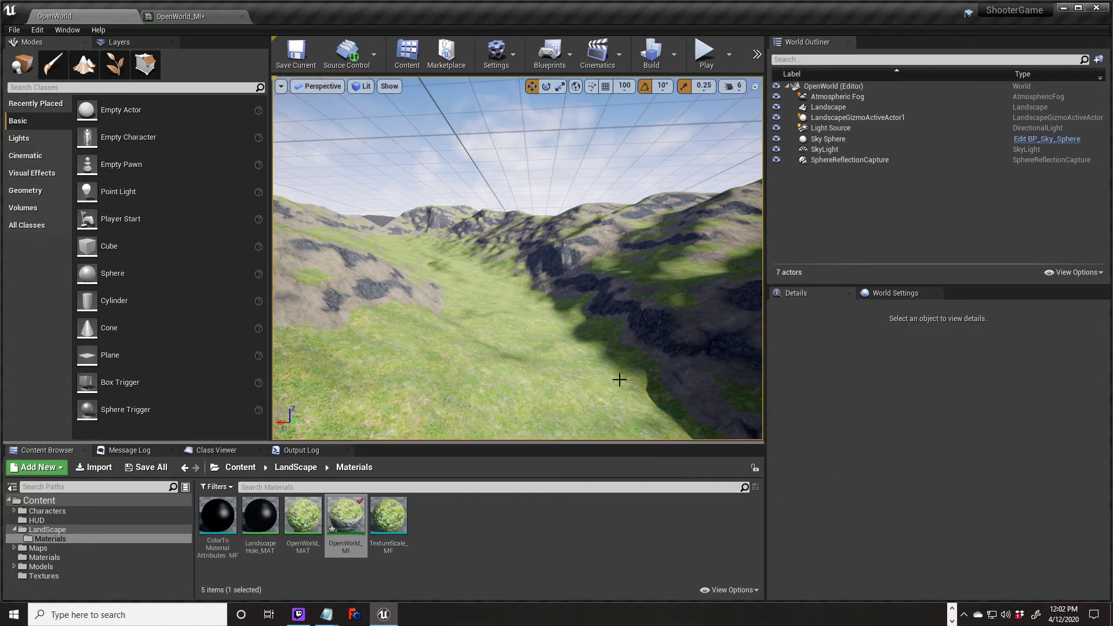
{"action": "left_click", "coordinate": [183, 16]}
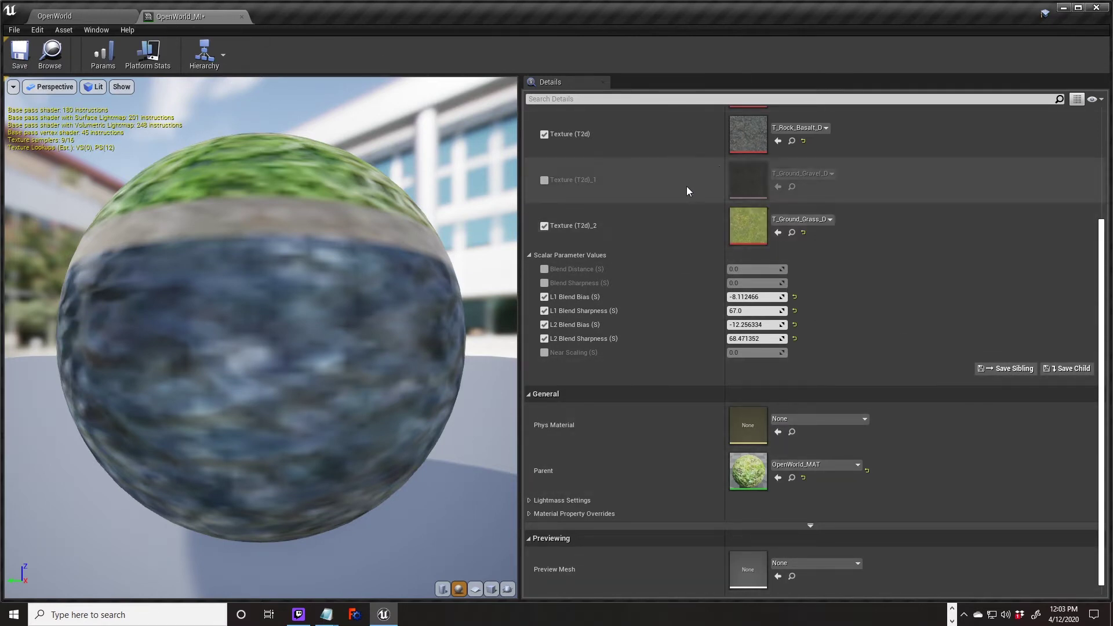
{"action": "left_click", "coordinate": [100, 18]}
{"action": "scroll", "coordinate": [549, 321], "scroll_direction": "up", "scroll_amount": 2}
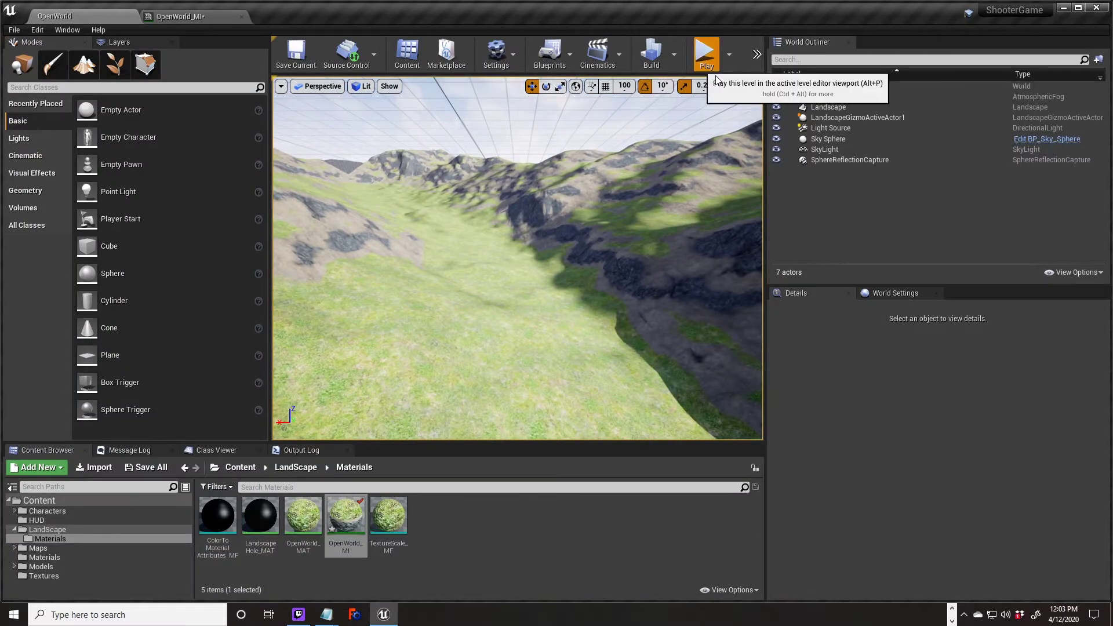
{"action": "left_click", "coordinate": [706, 53]}
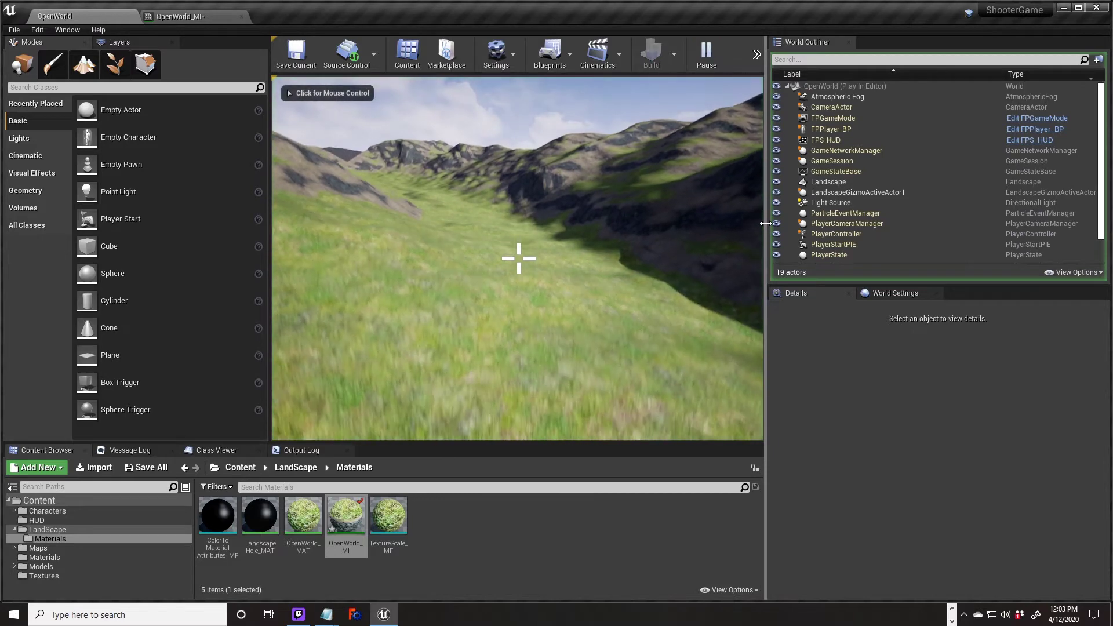
{"action": "left_click_drag", "start_coordinate": [887, 229], "coordinate": [920, 229]}
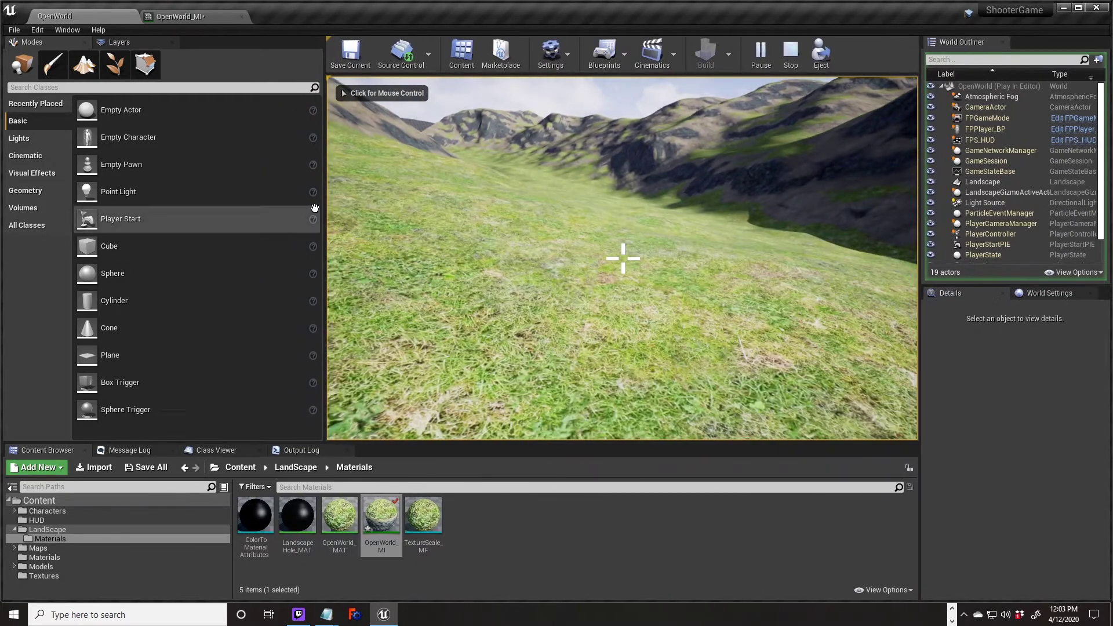
{"action": "left_click_drag", "start_coordinate": [314, 218], "coordinate": [175, 220]}
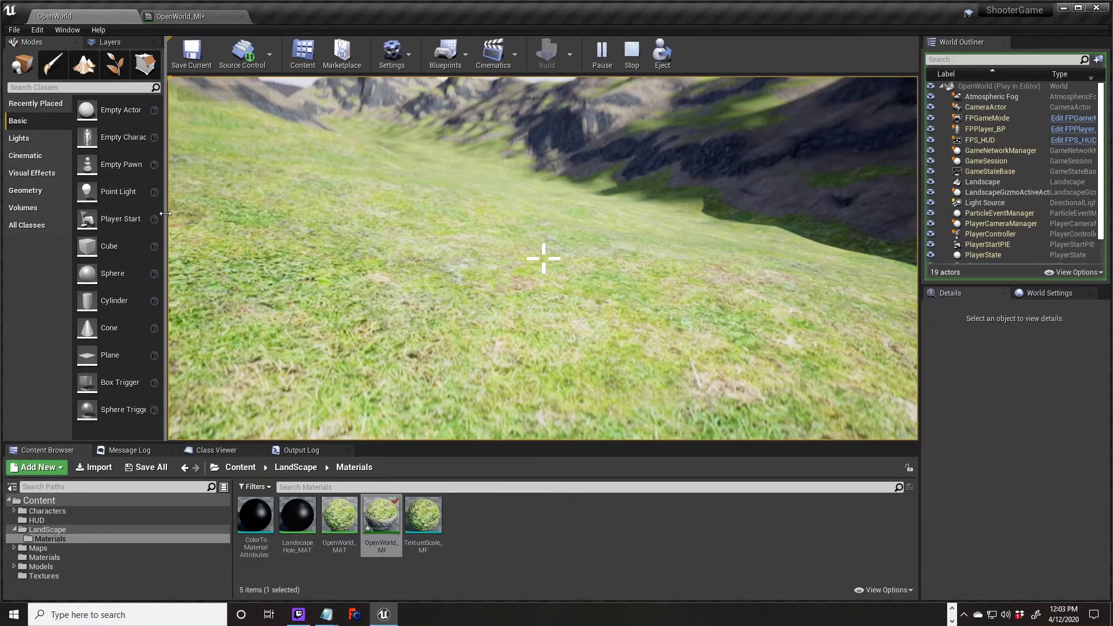
Walk across the landscape in play mode to examine the grass, gravel and rock textures up close
{"action": "left_click", "coordinate": [543, 369]}
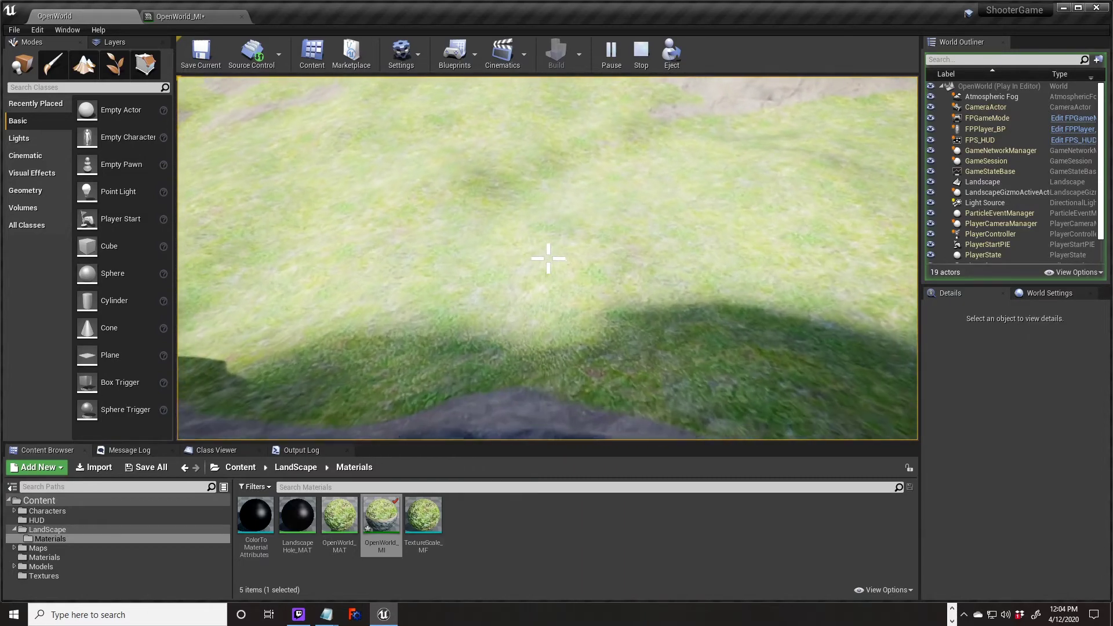
{"action": "key", "text": "w"}
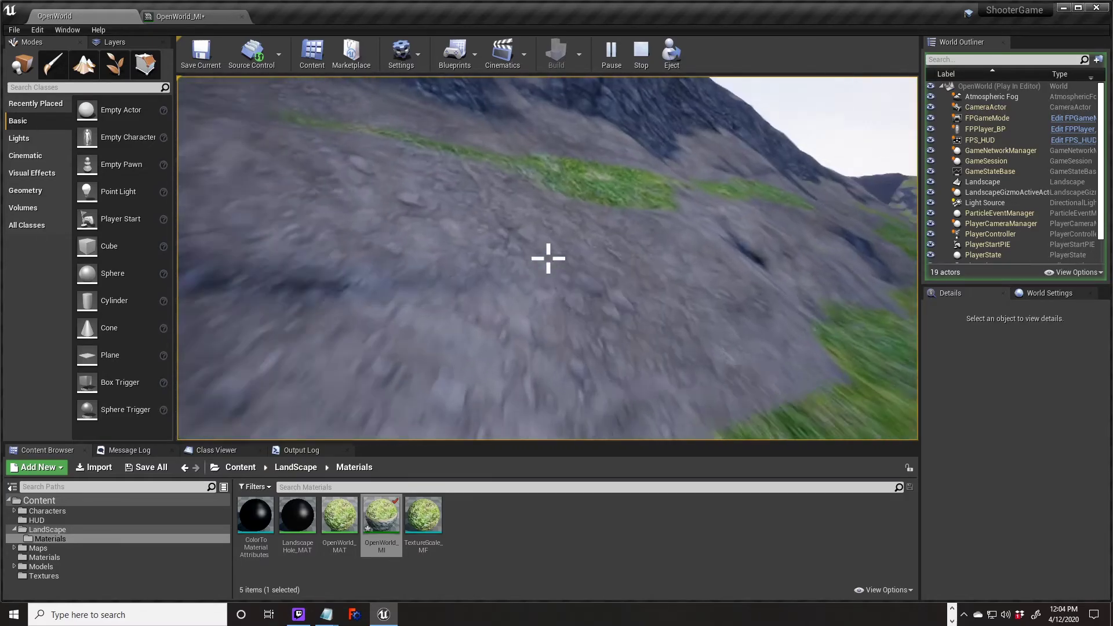
{"action": "key", "text": "w"}
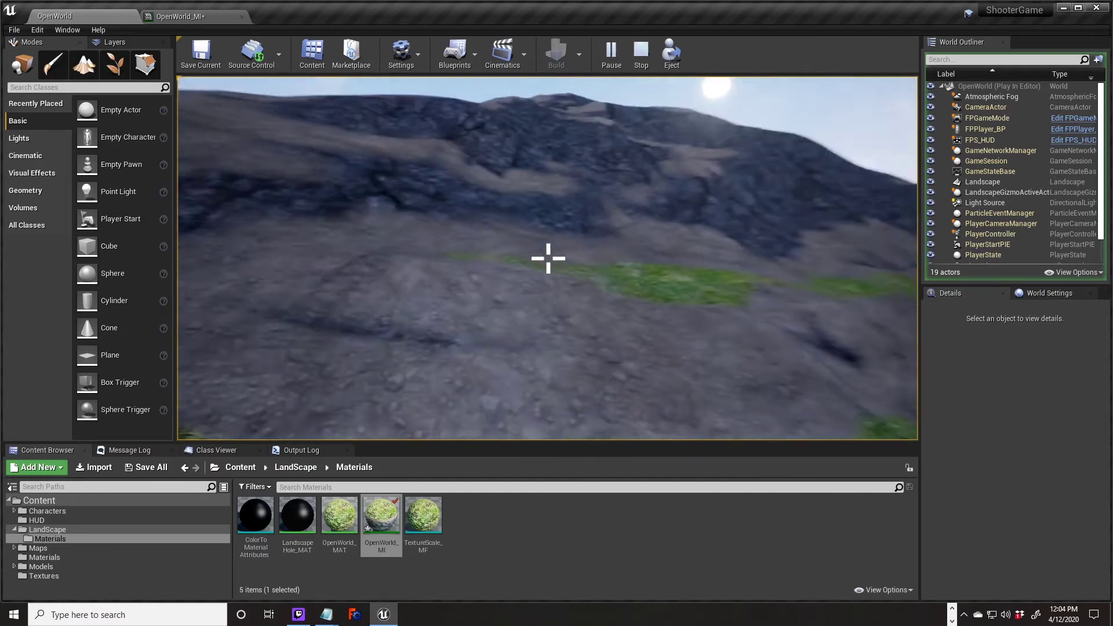
{"action": "key", "text": "w"}
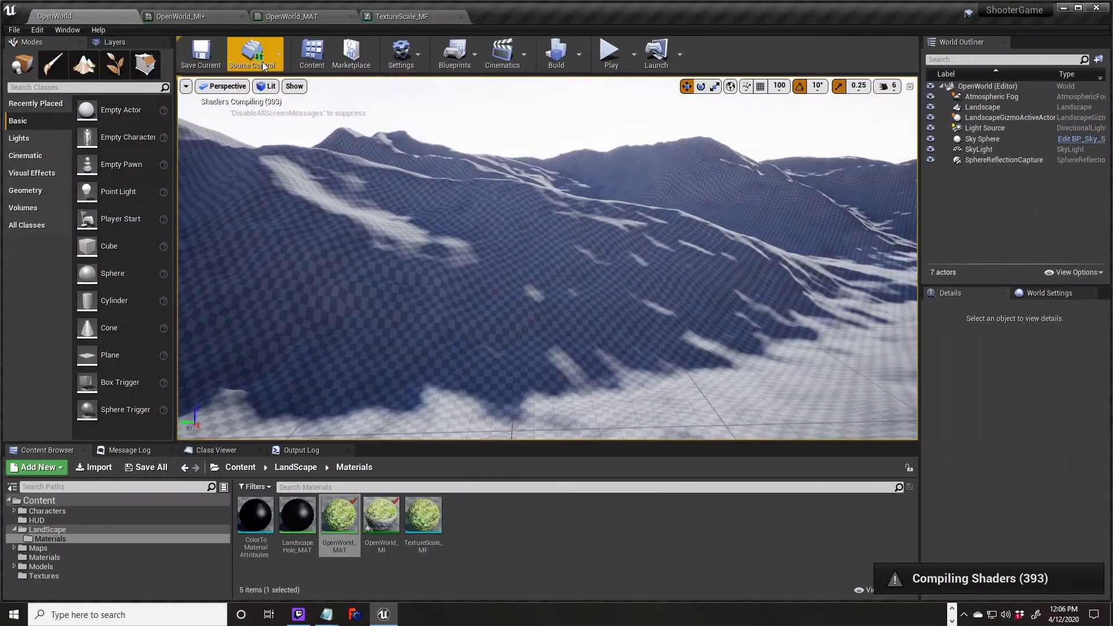
Switch to the OpenWorld_MAT graph and examine the WorldAlignedBlend and TextureScale_MF node connections
{"action": "left_click", "coordinate": [187, 18]}
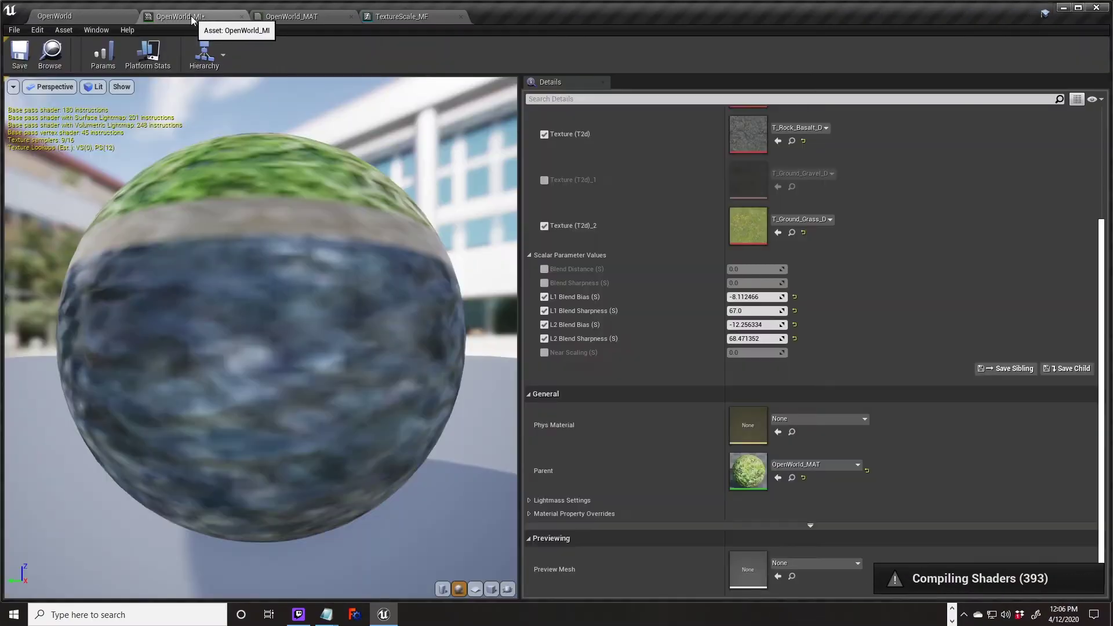
{"action": "left_click", "coordinate": [279, 17]}
{"action": "right_click_drag", "start_coordinate": [527, 330], "coordinate": [615, 283]}
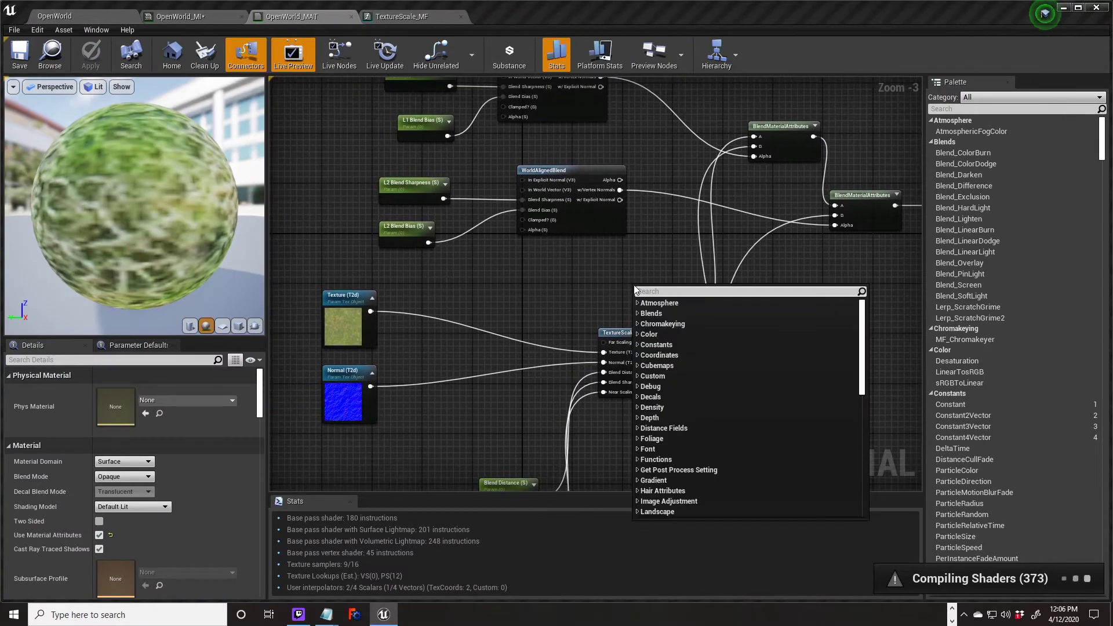
{"action": "left_click", "coordinate": [591, 276]}
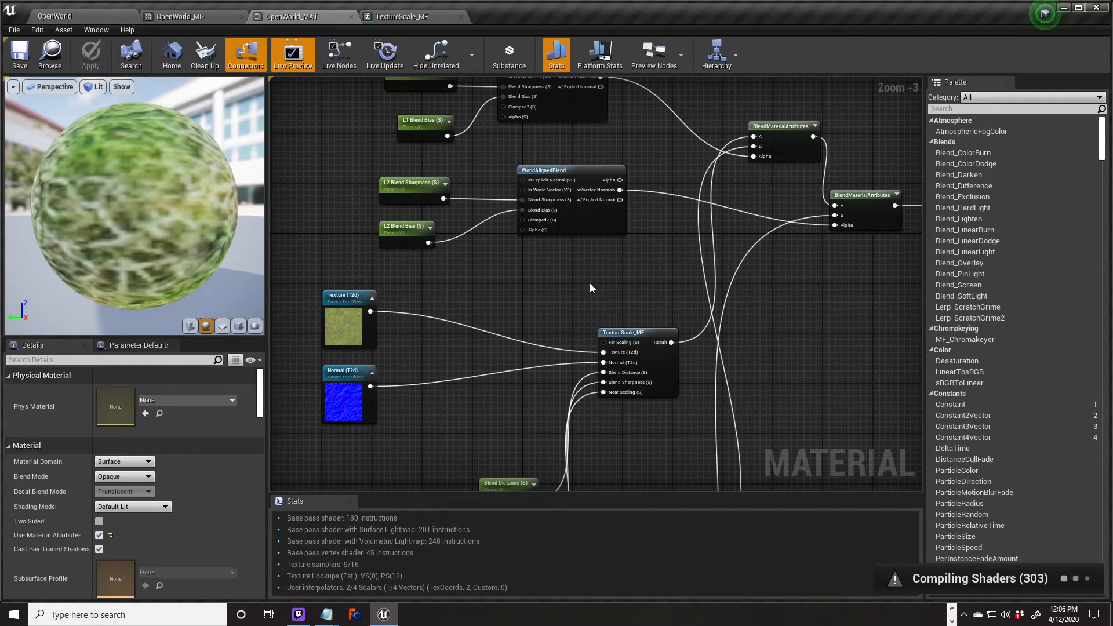
Set the blend mode of the OpenWorld_MAT material to Masked
{"action": "right_click_drag", "start_coordinate": [590, 281], "coordinate": [166, 338]}
{"action": "left_click", "coordinate": [736, 263]}
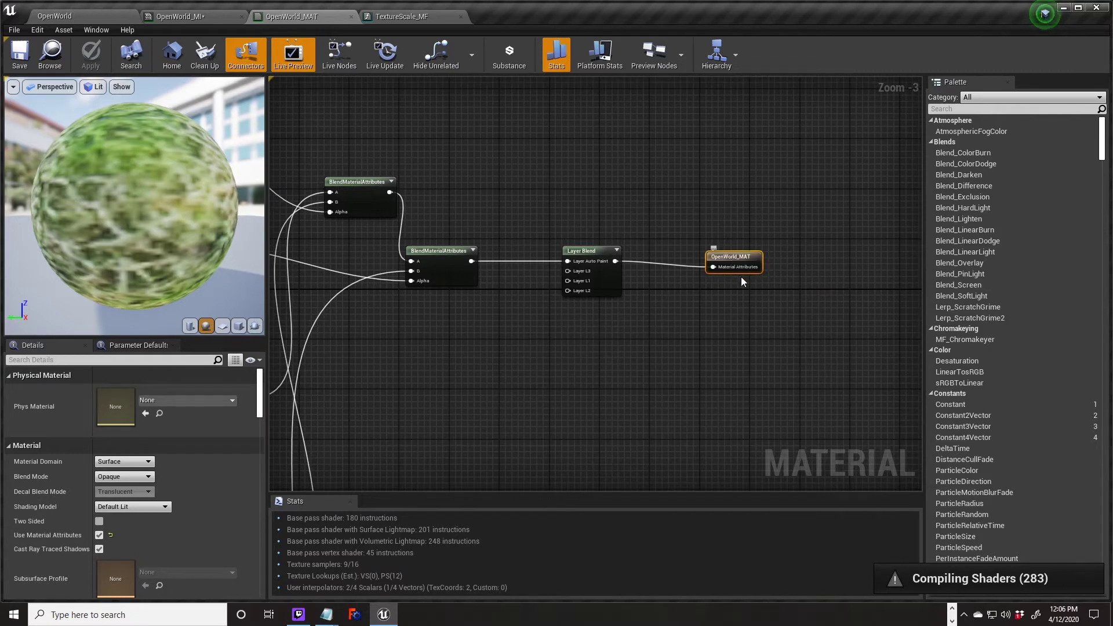
{"action": "right_click_drag", "start_coordinate": [619, 333], "coordinate": [739, 287]}
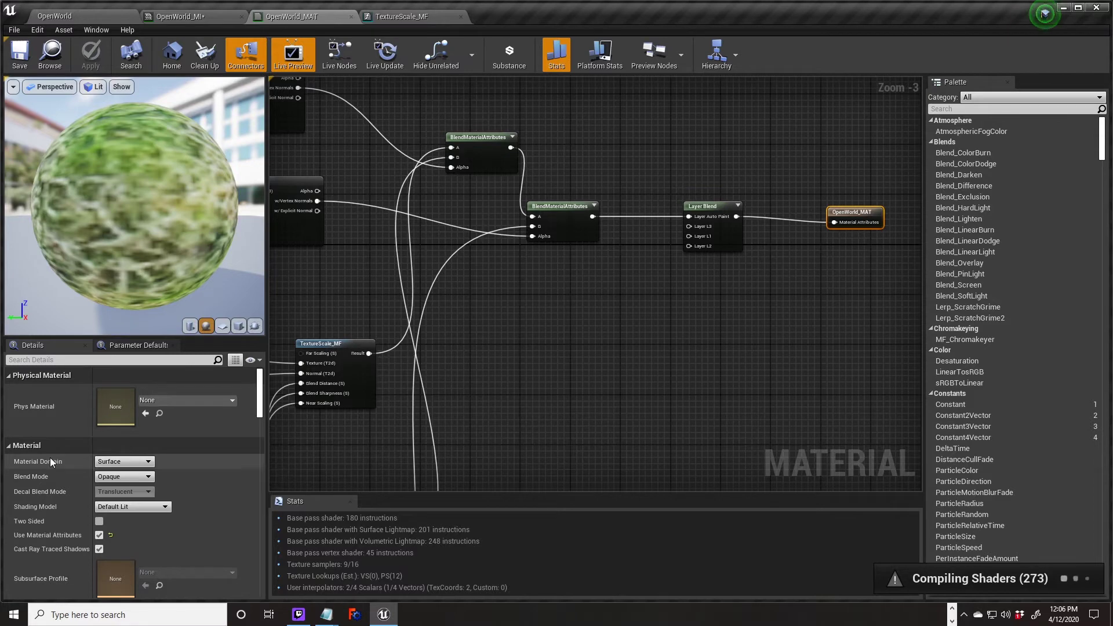
{"action": "scroll", "coordinate": [63, 482], "scroll_direction": "down", "scroll_amount": 2}
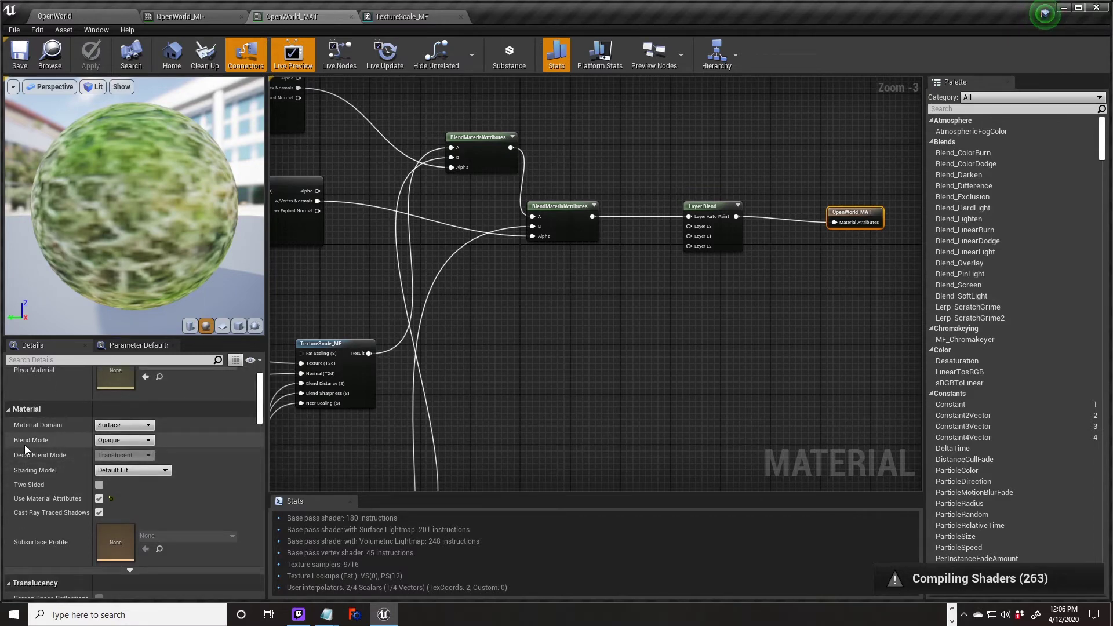
{"action": "left_click", "coordinate": [104, 440]}
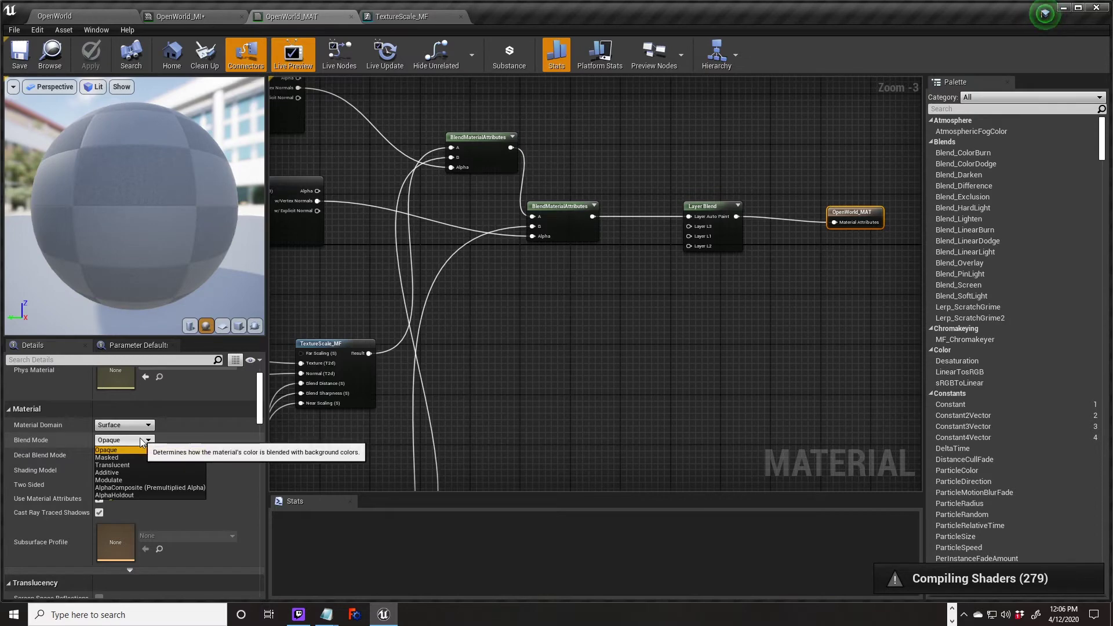
{"action": "left_click", "coordinate": [124, 441]}
{"action": "left_click", "coordinate": [116, 442]}
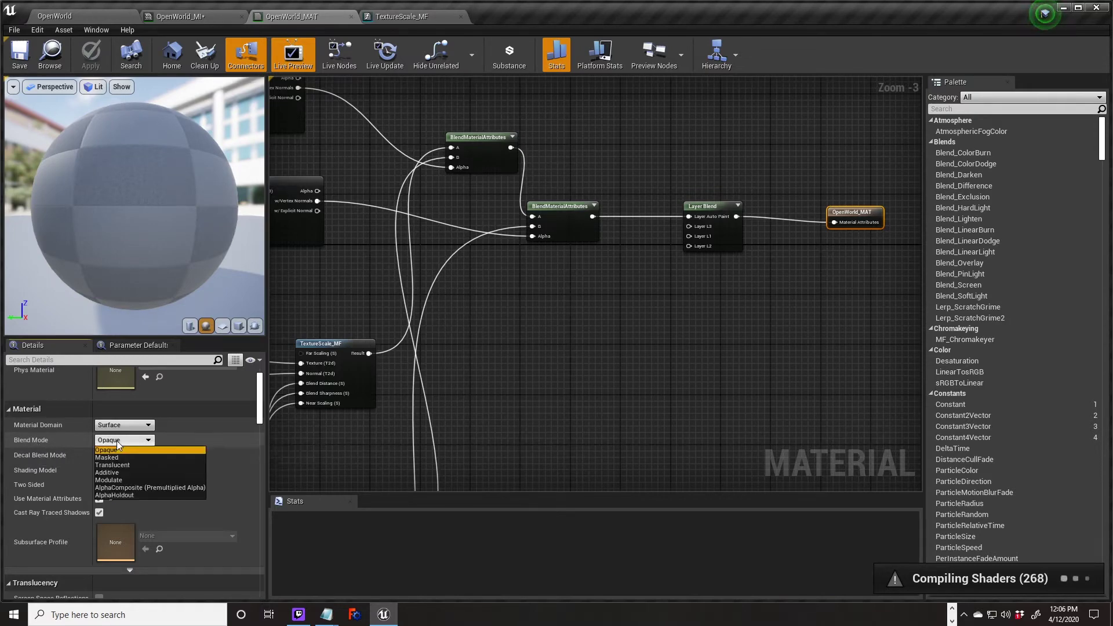
{"action": "left_click", "coordinate": [117, 458]}
Examine how TextureScale_MF and the BlendMaterialAttributes nodes feed Layer Blend and the OpenWorld_MAT output node
{"action": "right_click_drag", "start_coordinate": [653, 341], "coordinate": [510, 414]}
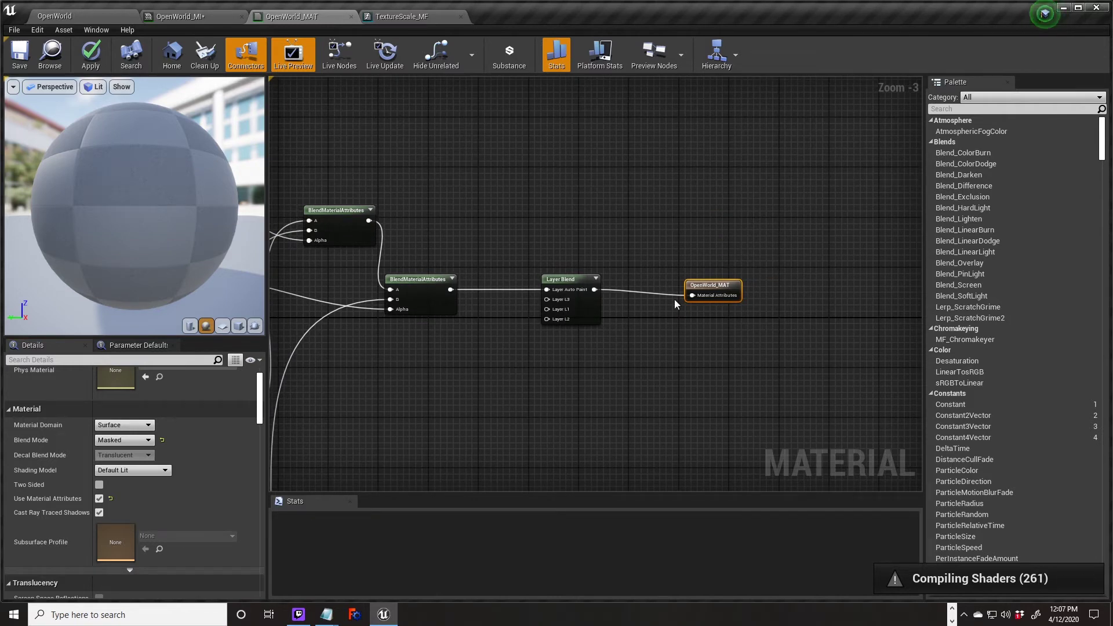
{"action": "right_click_drag", "start_coordinate": [668, 363], "coordinate": [635, 341]}
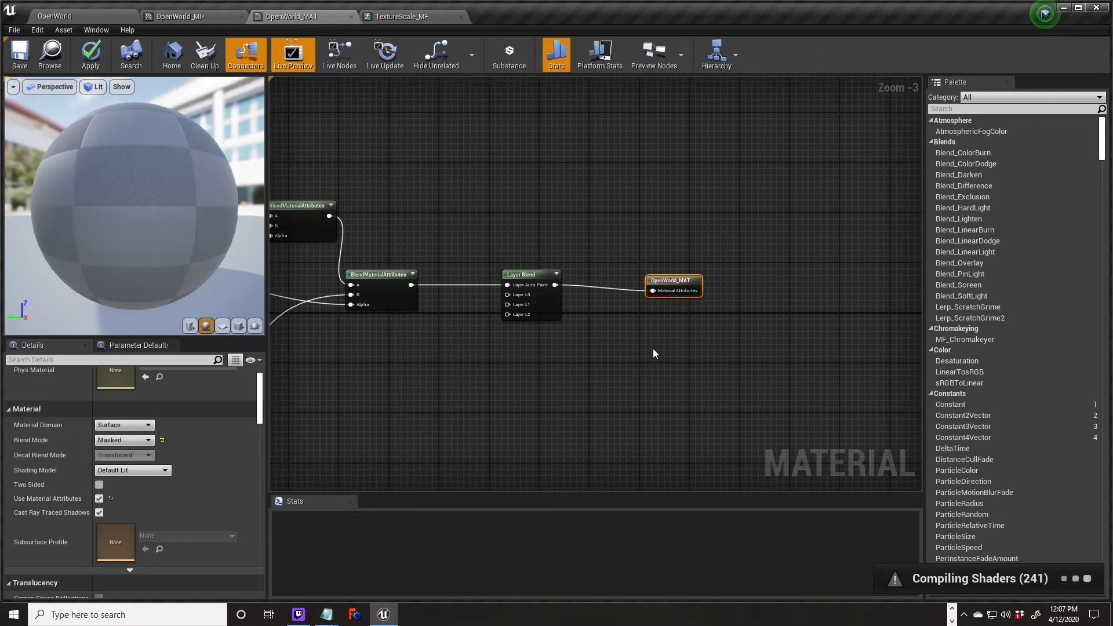
{"action": "right_click_drag", "start_coordinate": [637, 360], "coordinate": [863, 262]}
{"action": "right_click_drag", "start_coordinate": [394, 290], "coordinate": [502, 271]}
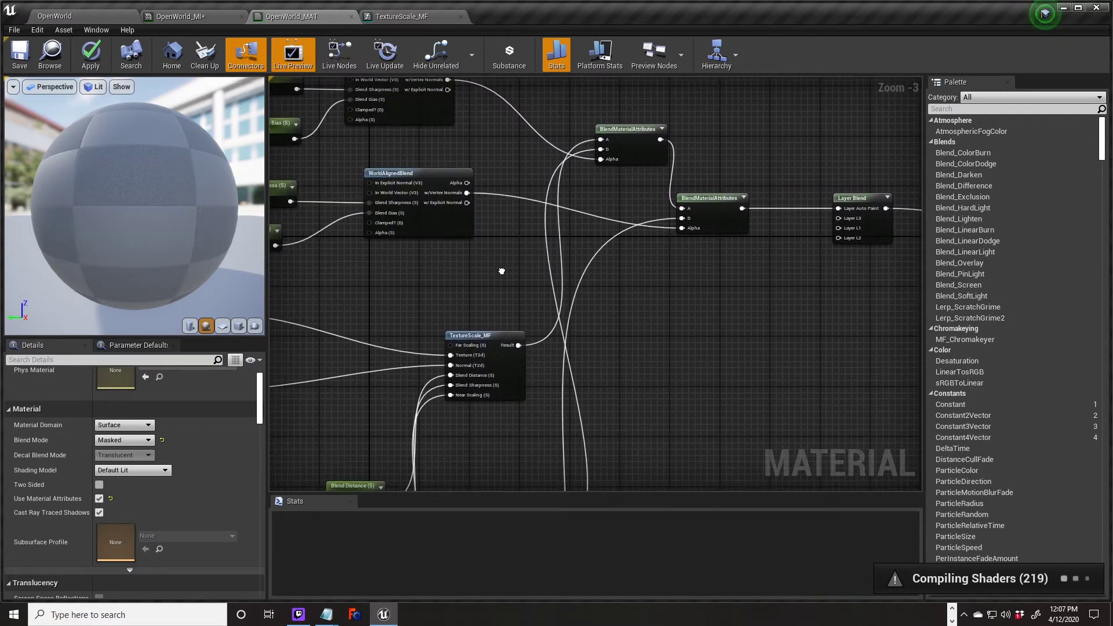
{"action": "right_click_drag", "start_coordinate": [773, 318], "coordinate": [515, 349]}
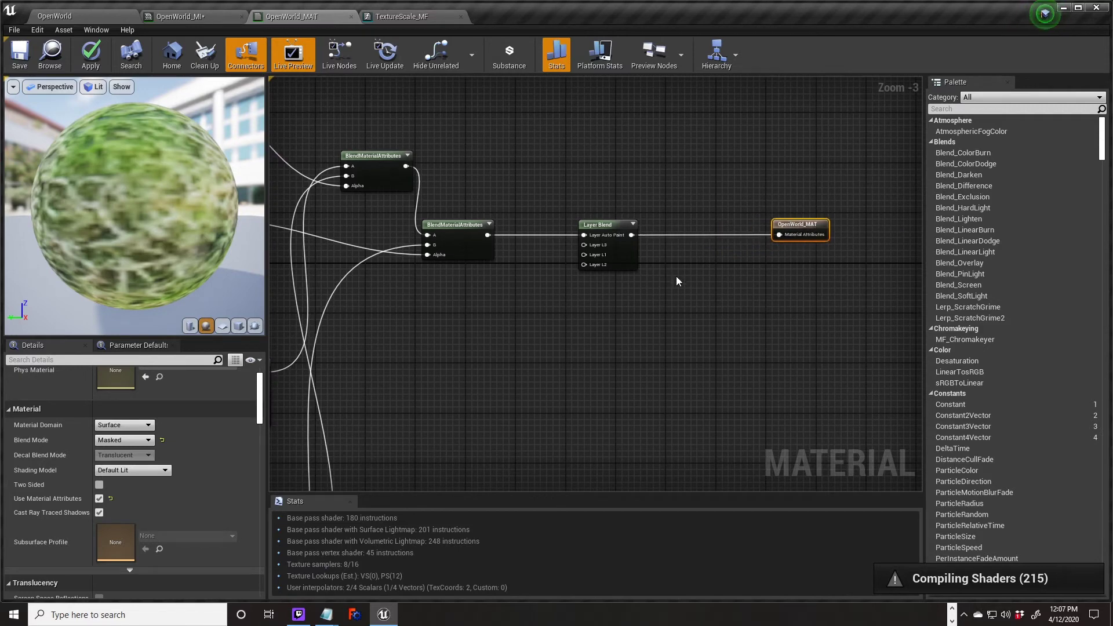
{"action": "right_click_drag", "start_coordinate": [578, 217], "coordinate": [780, 144]}
{"action": "left_click", "coordinate": [438, 292]}
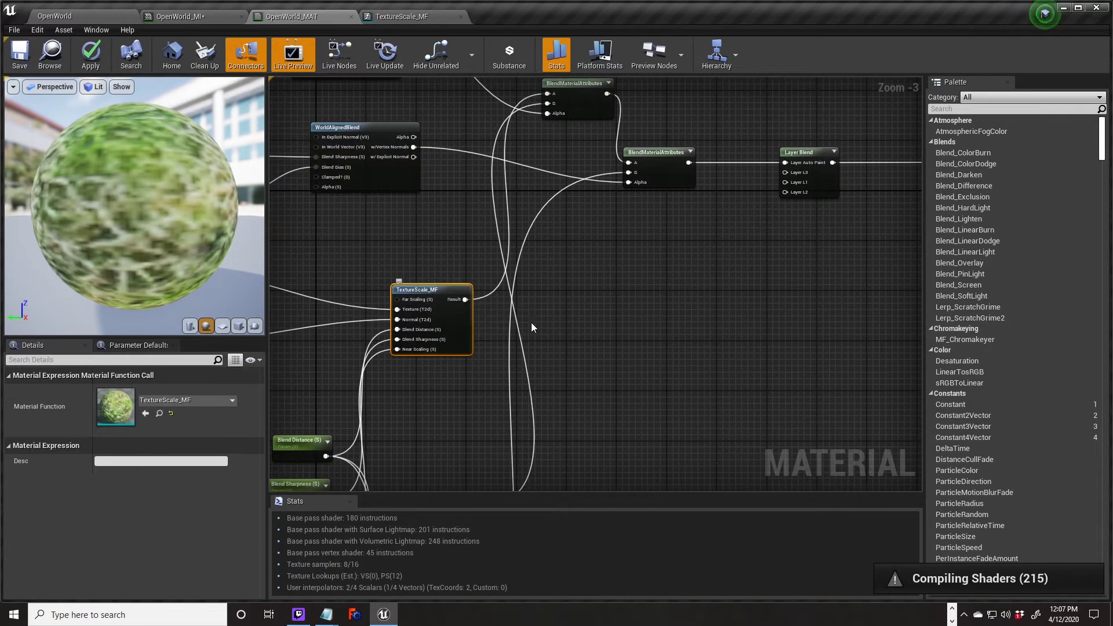
{"action": "right_click_drag", "start_coordinate": [651, 315], "coordinate": [666, 353]}
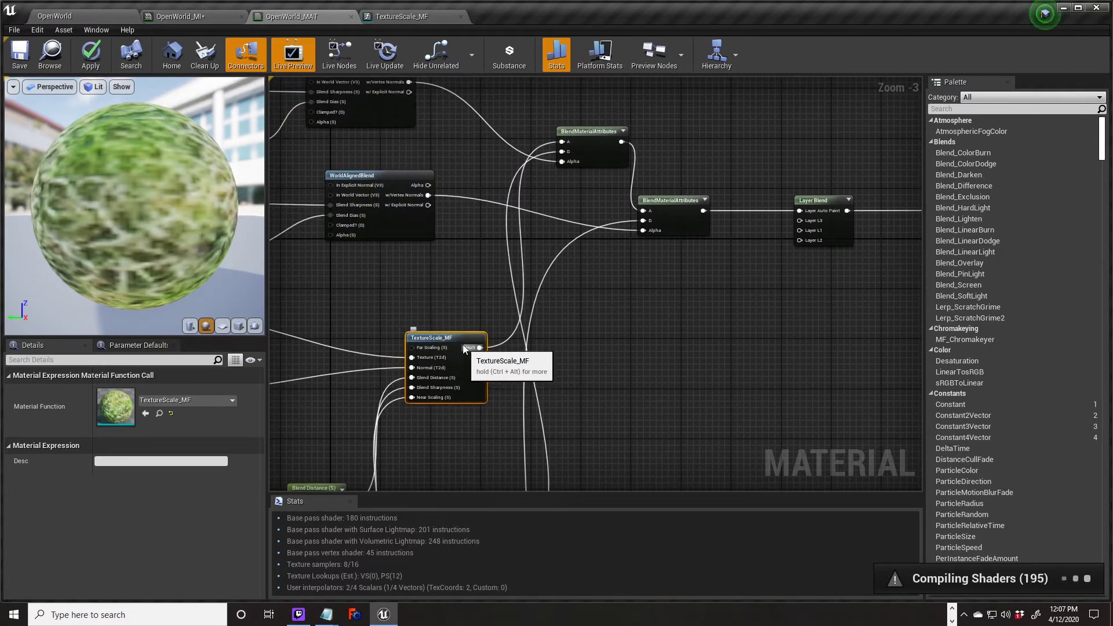
{"action": "right_click_drag", "start_coordinate": [614, 346], "coordinate": [551, 377]}
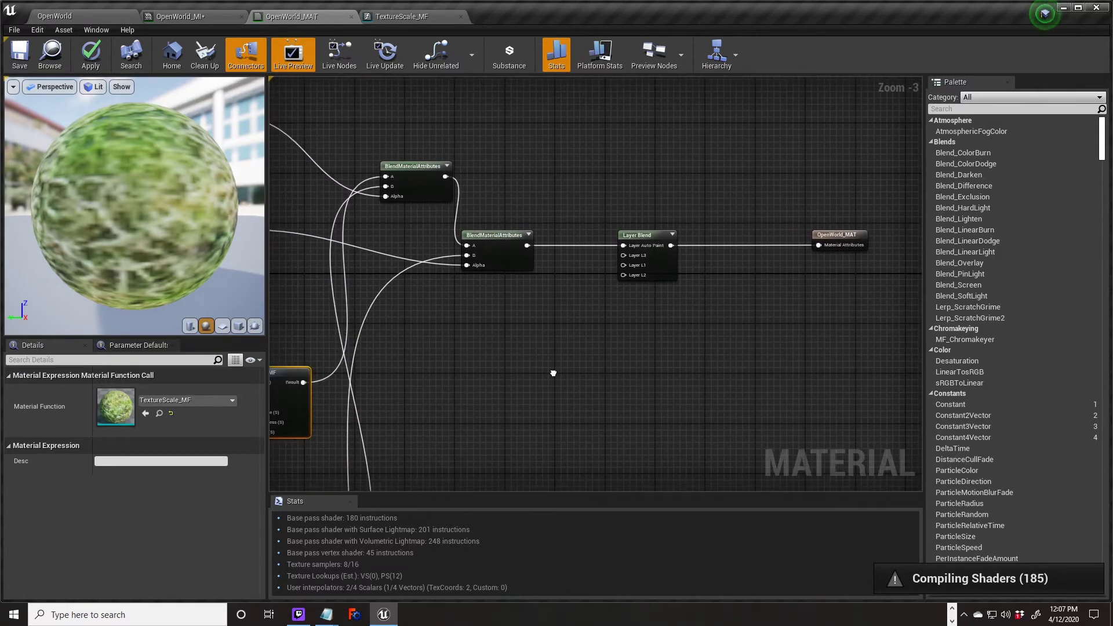
{"action": "right_click_drag", "start_coordinate": [673, 357], "coordinate": [643, 360]}
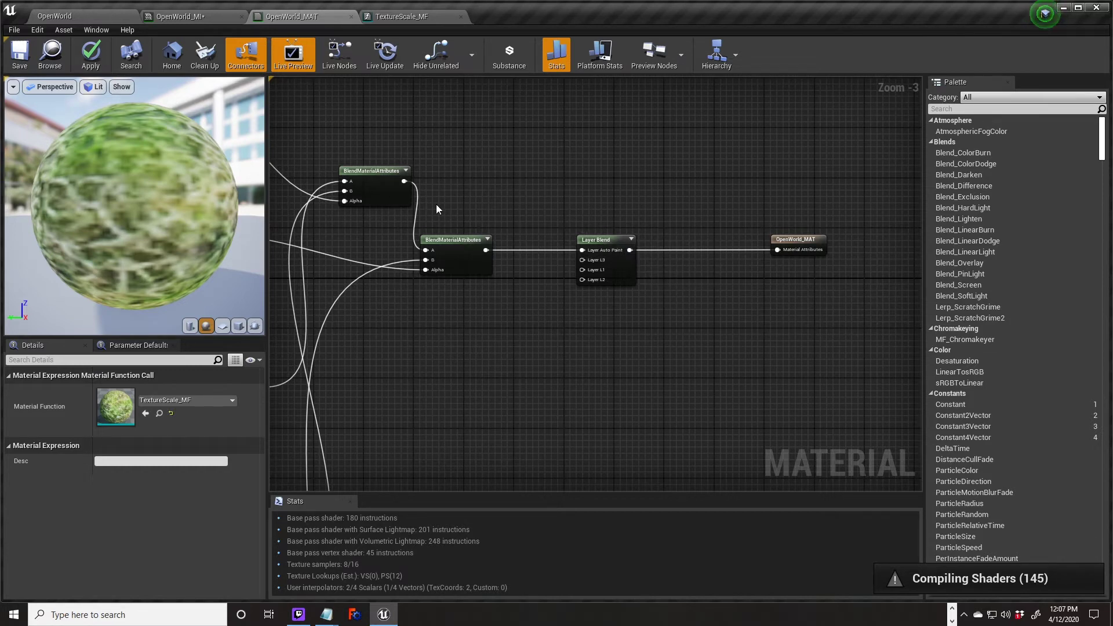
Return to the OpenWorld level editor and create a material function in the LandScape Materials folder
{"action": "left_click", "coordinate": [68, 16]}
{"action": "right_click", "coordinate": [494, 518]}
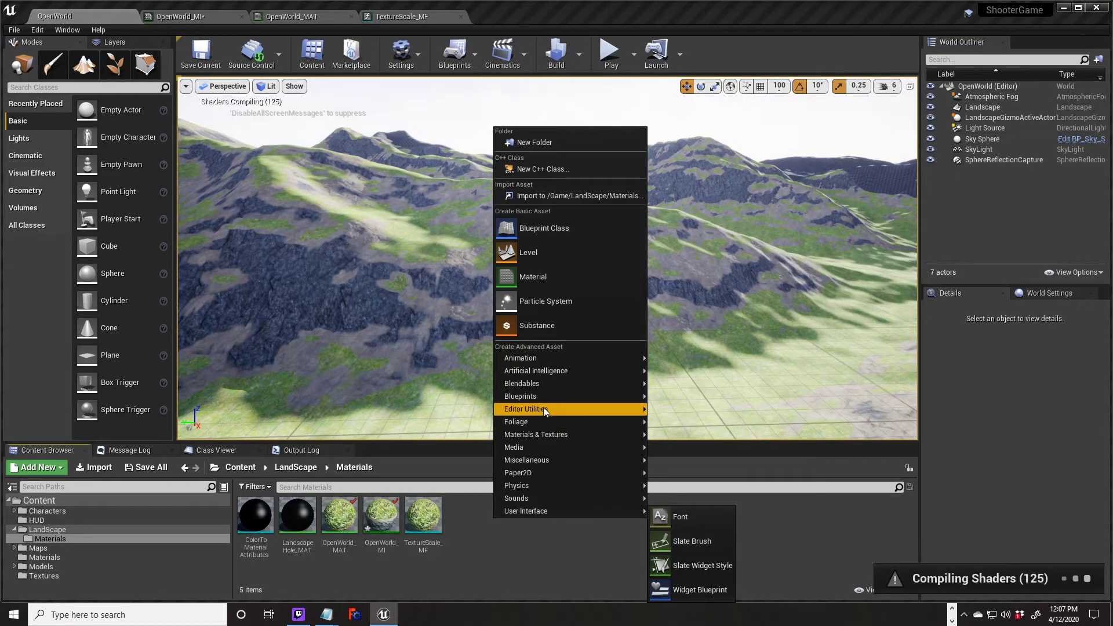
{"action": "mouse_move", "coordinate": [541, 402]}
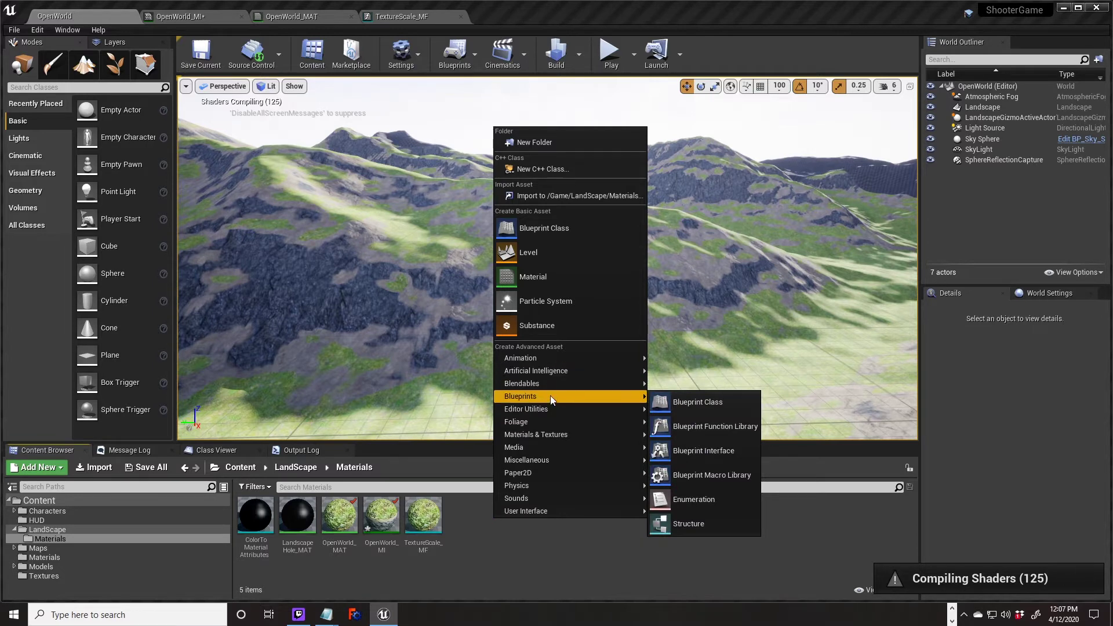
{"action": "mouse_move", "coordinate": [565, 435]}
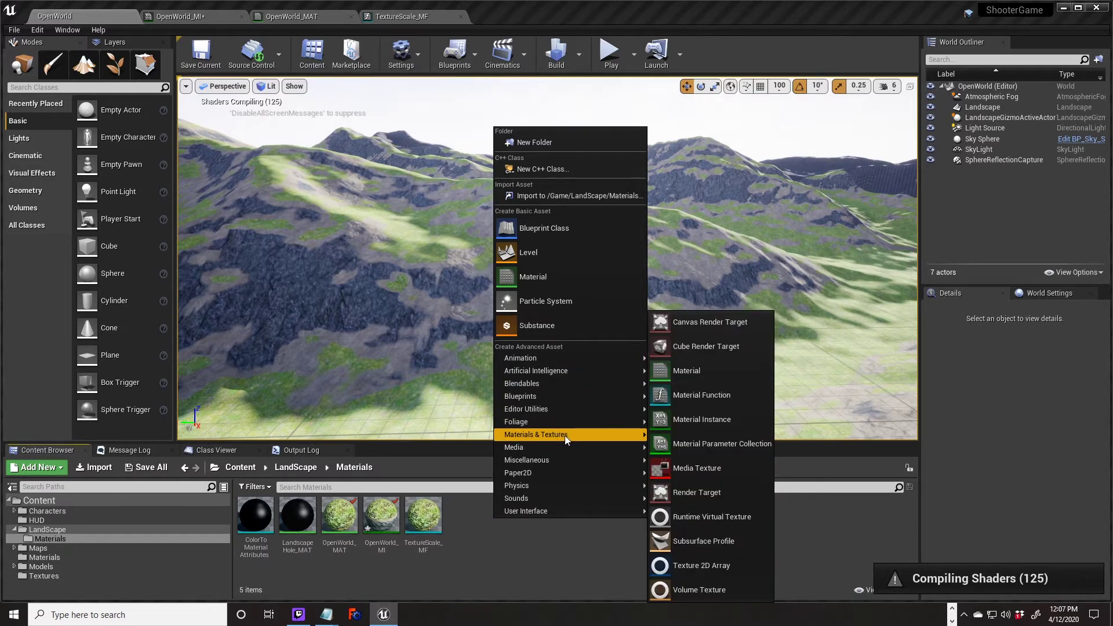
{"action": "left_click", "coordinate": [707, 400]}
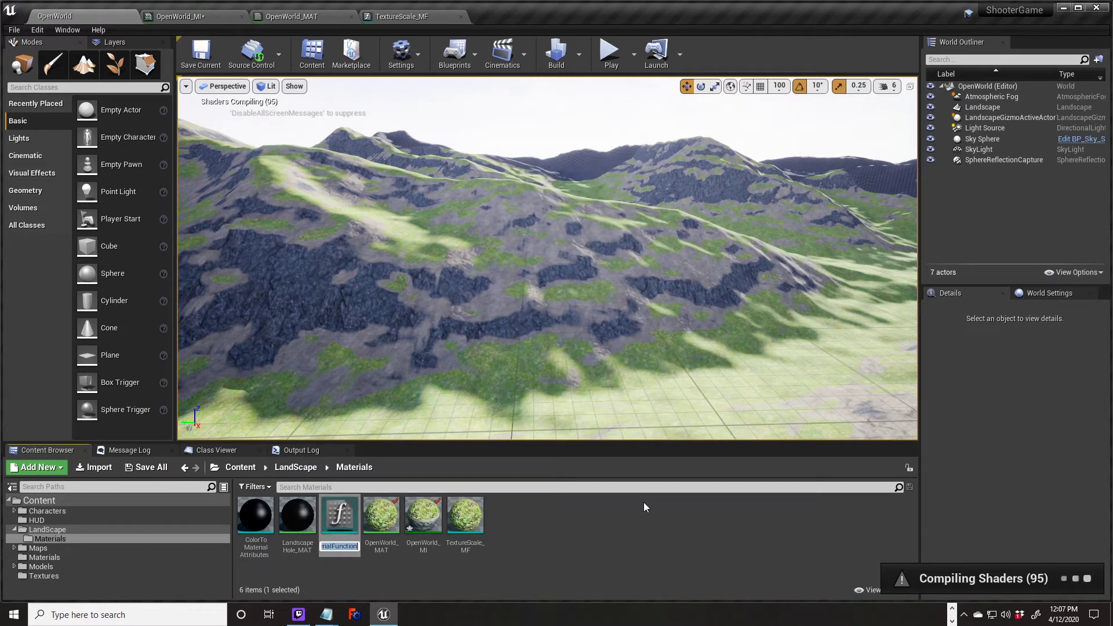
Name the new material function LandscapeVisibilityMask_MF
{"action": "type", "text": "VisibilityM<"}
{"action": "key", "text": "BackSpace"}
{"action": "key", "text": "BackSpace"}
{"action": "key", "text": "BackSpace"}
{"action": "key", "text": "BackSpace"}
{"action": "key", "text": "BackSpace"}
{"action": "key", "text": "BackSpace"}
{"action": "key", "text": "BackSpace"}
{"action": "key", "text": "BackSpace"}
{"action": "key", "text": "BackSpace"}
{"action": "key", "text": "BackSpace"}
{"action": "key", "text": "BackSpace"}
{"action": "key", "text": "BackSpace"}
{"action": "type", "text": "La"}
{"action": "key", "text": "Return"}
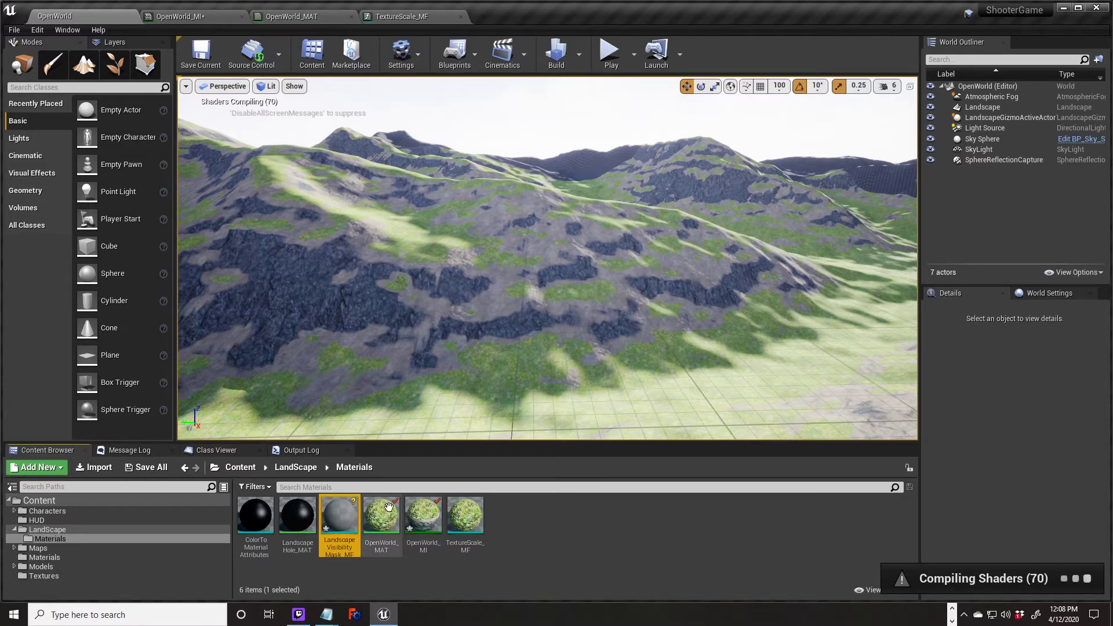
Open LandscapeVisibilityMask_MF, add a MakeMaterialAttributes node and connect it to Output Result
{"action": "double_click", "coordinate": [341, 522]}
{"action": "right_click_drag", "start_coordinate": [570, 347], "coordinate": [591, 269]}
{"action": "right_click", "coordinate": [591, 244]}
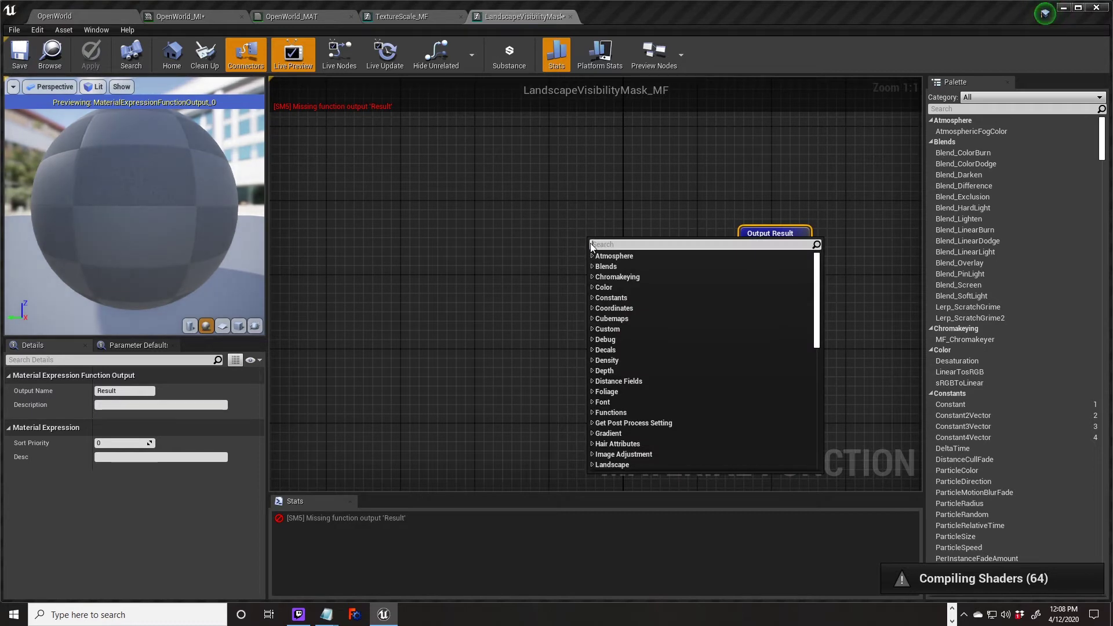
{"action": "type", "text": "make mater"}
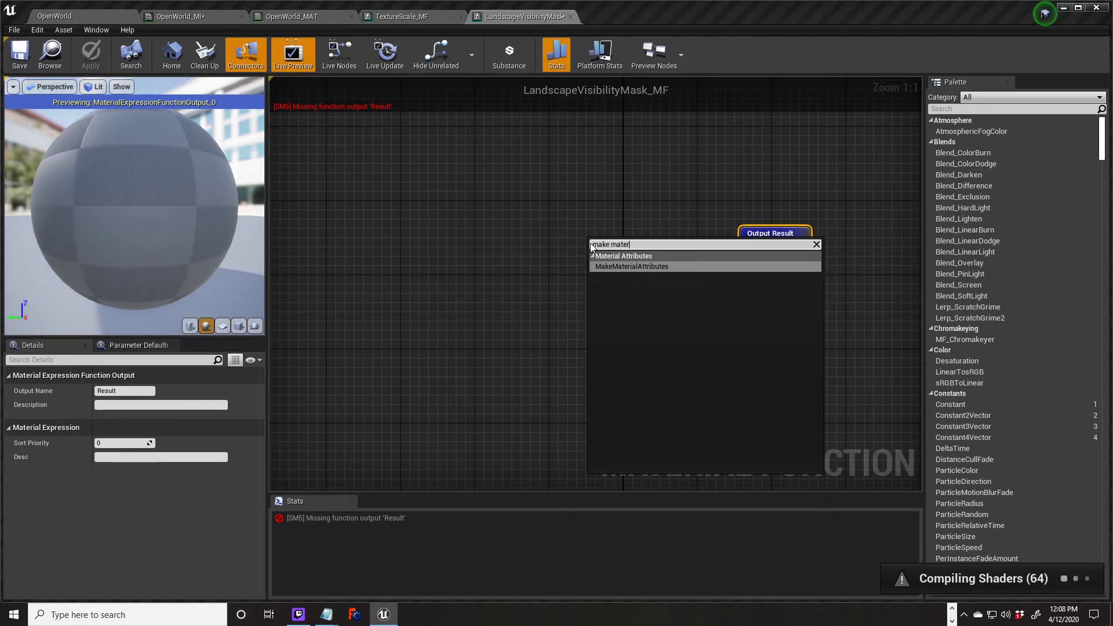
{"action": "key", "text": "Return"}
{"action": "left_click_drag", "start_coordinate": [683, 260], "coordinate": [748, 268]}
Add a function input node ahead of MakeMaterialAttributes and set its input type to Function Input Material Attributes
{"action": "right_click_drag", "start_coordinate": [570, 286], "coordinate": [544, 246]}
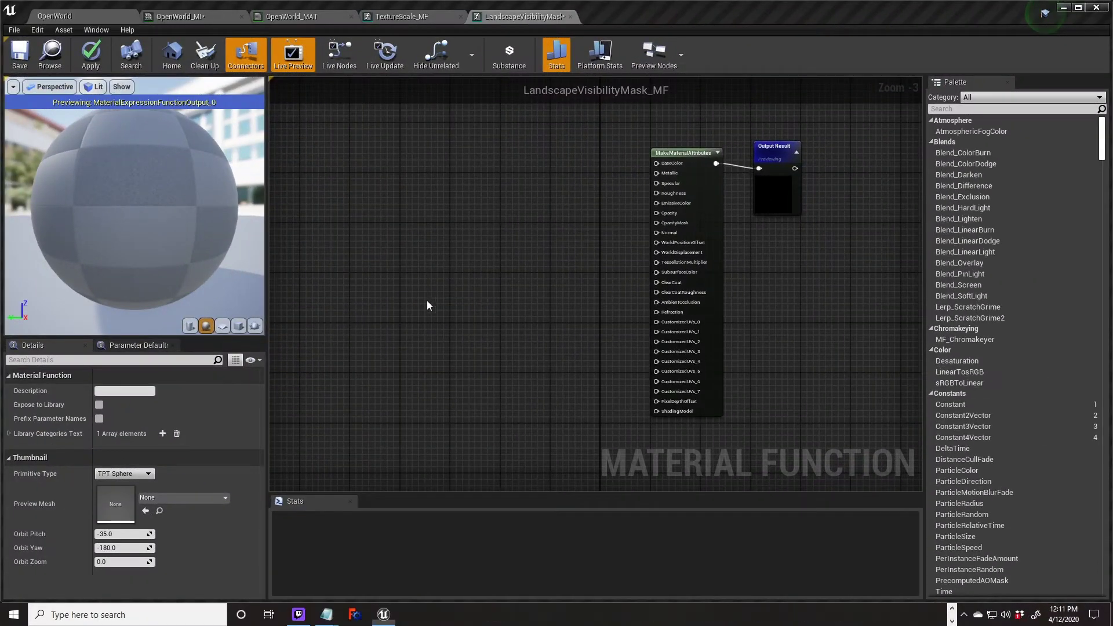
{"action": "right_click_drag", "start_coordinate": [427, 303], "coordinate": [523, 300]}
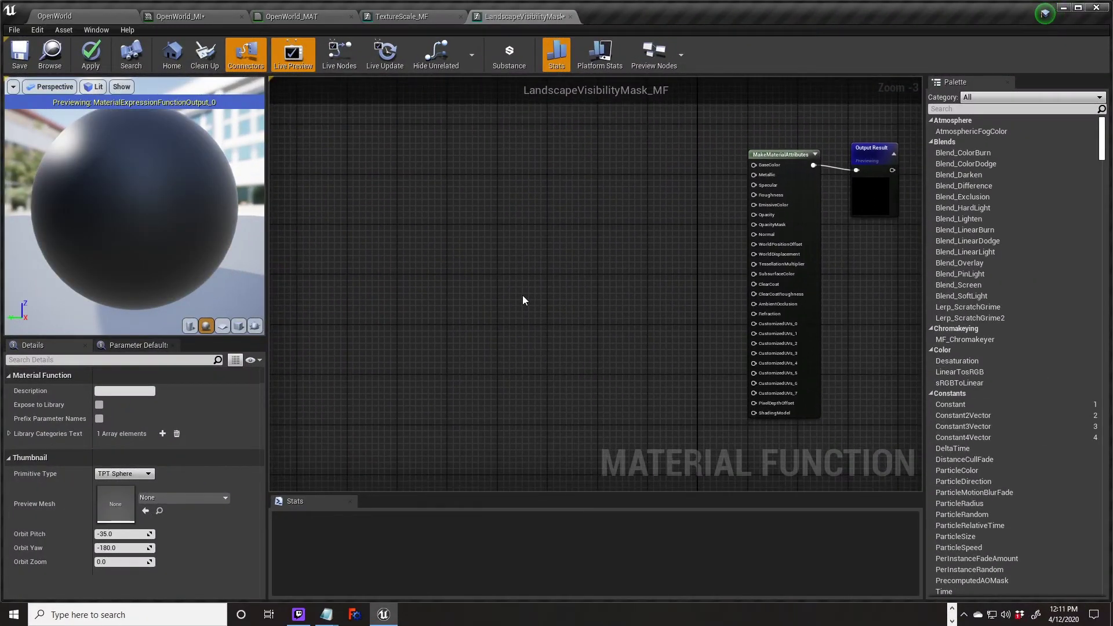
{"action": "right_click", "coordinate": [413, 174]}
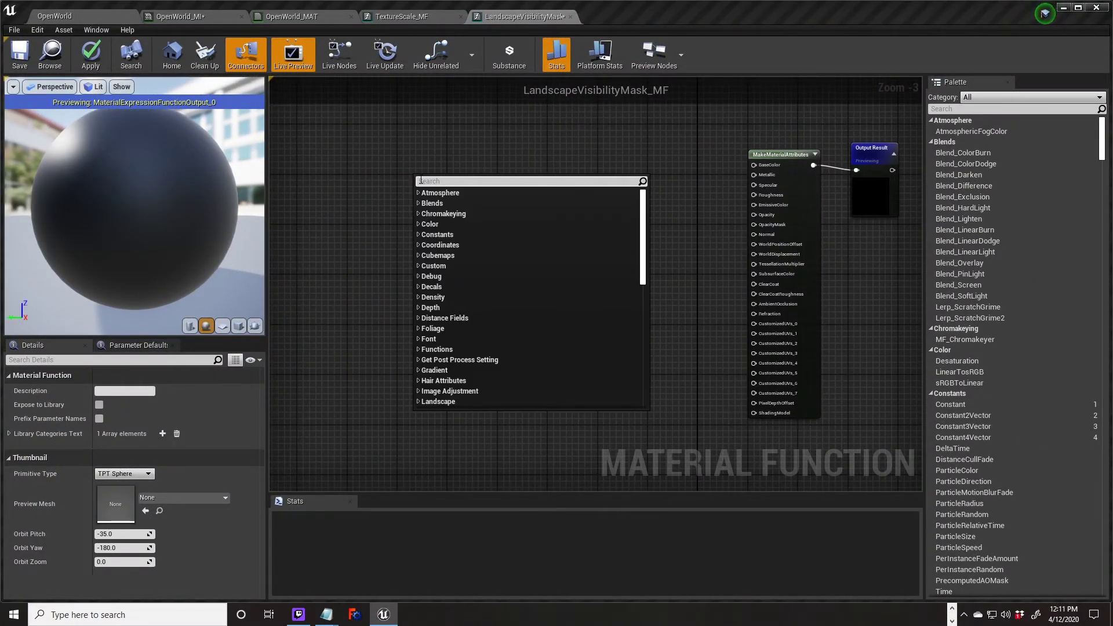
{"action": "type", "text": "input"}
{"action": "key", "text": "Return"}
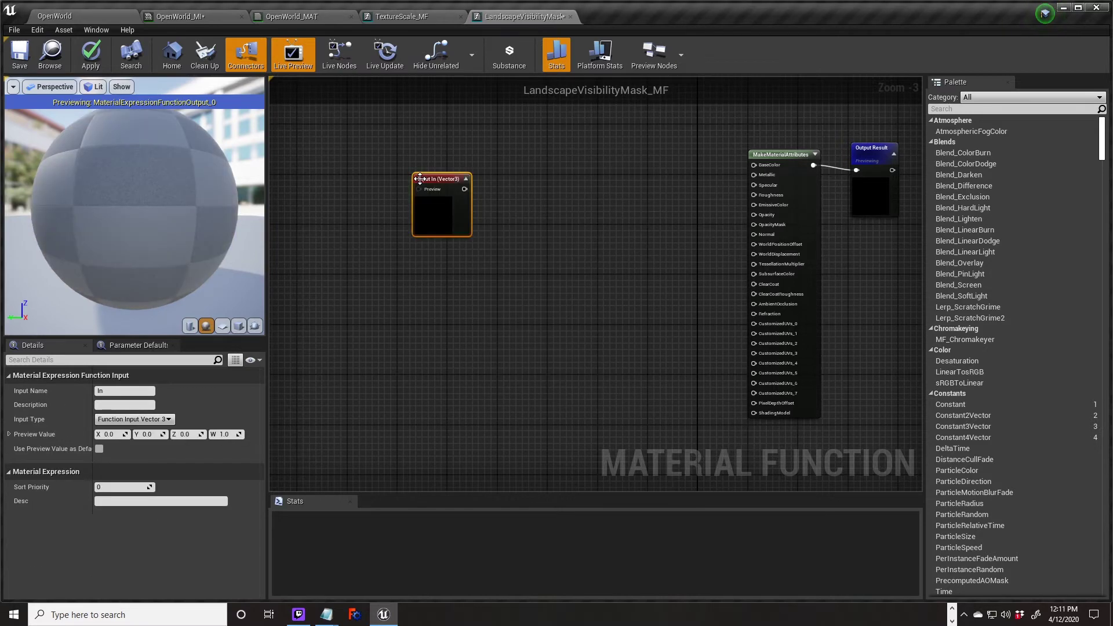
{"action": "left_click", "coordinate": [133, 419]}
{"action": "left_click", "coordinate": [144, 497]}
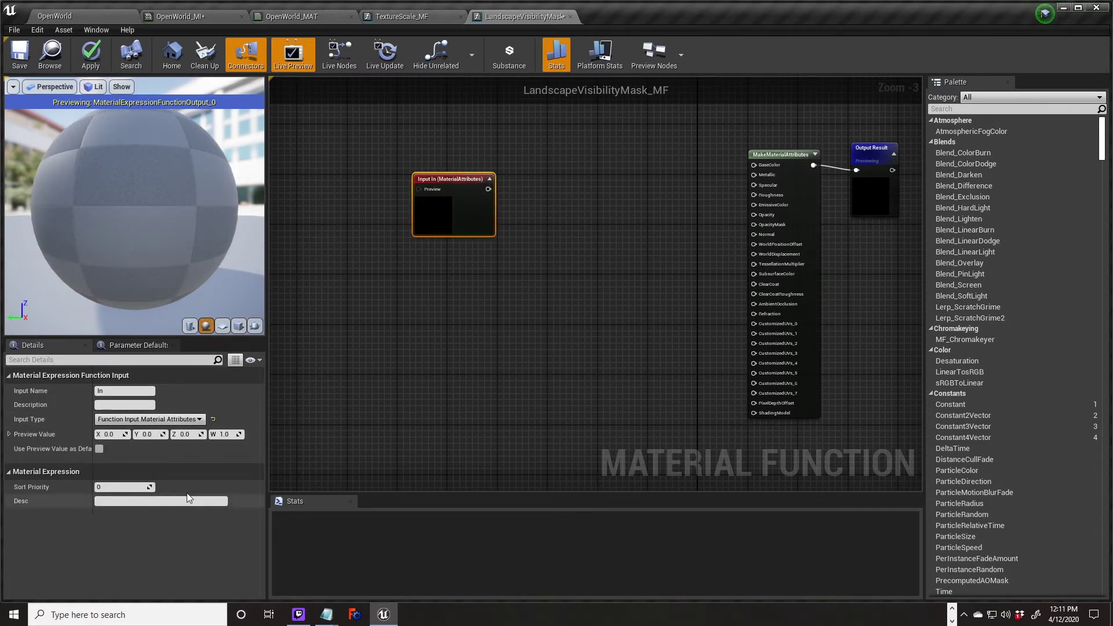
Add a BreakMaterialAttributes node fed by the function input and place it between the input and MakeMaterialAttributes
{"action": "left_click_drag", "start_coordinate": [446, 187], "coordinate": [516, 181]}
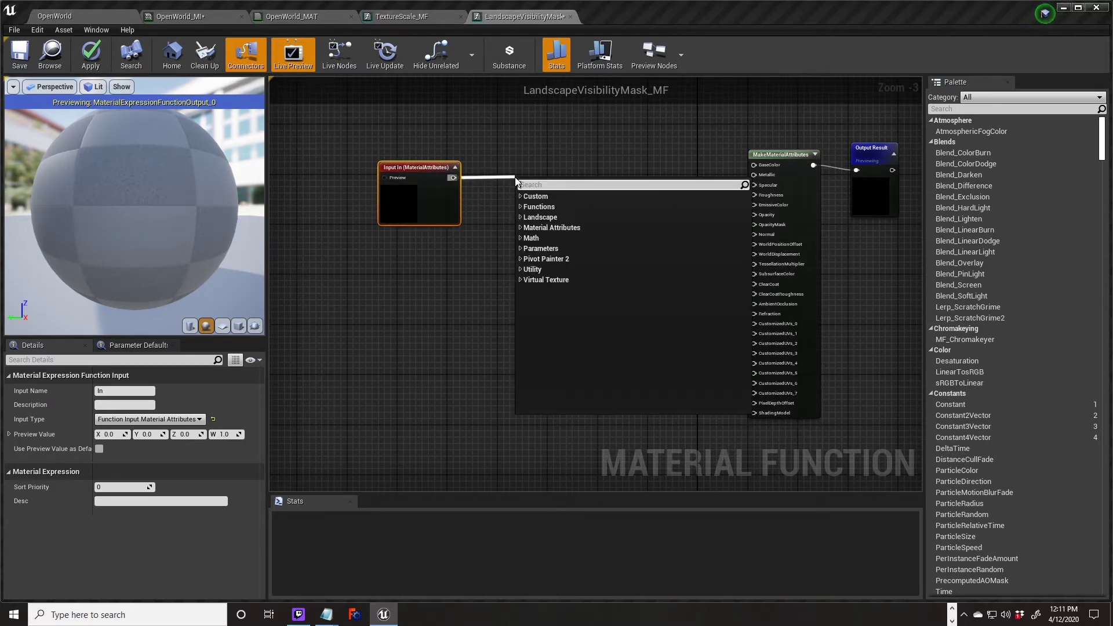
{"action": "type", "text": "break"}
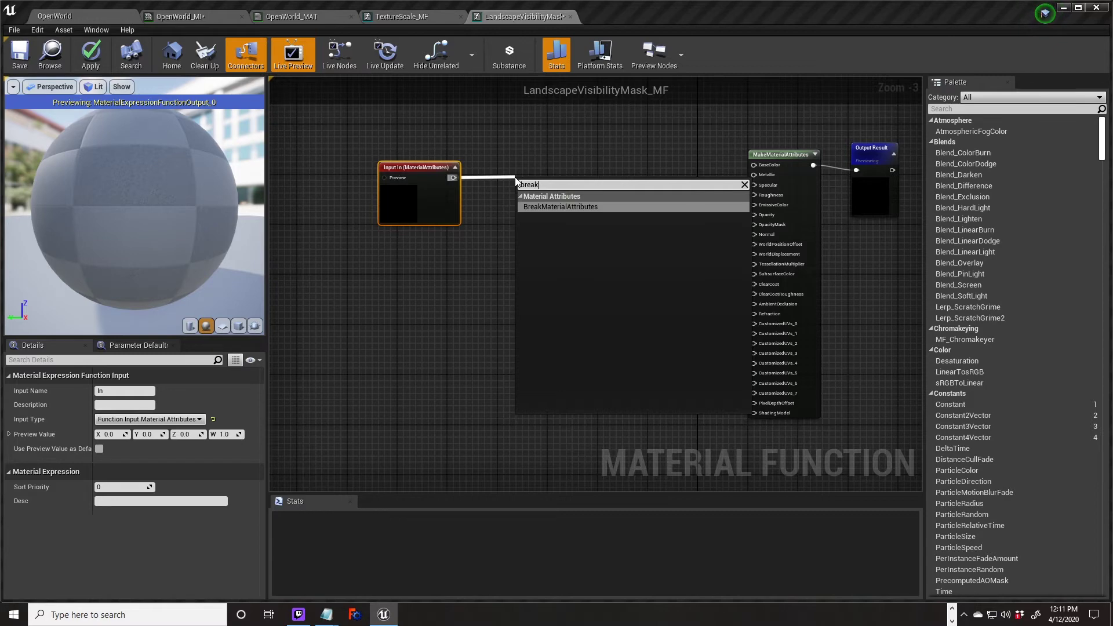
{"action": "key", "text": "Return"}
{"action": "left_click_drag", "start_coordinate": [561, 188], "coordinate": [578, 163]}
{"action": "scroll", "coordinate": [645, 215], "scroll_direction": "up", "scroll_amount": 3}
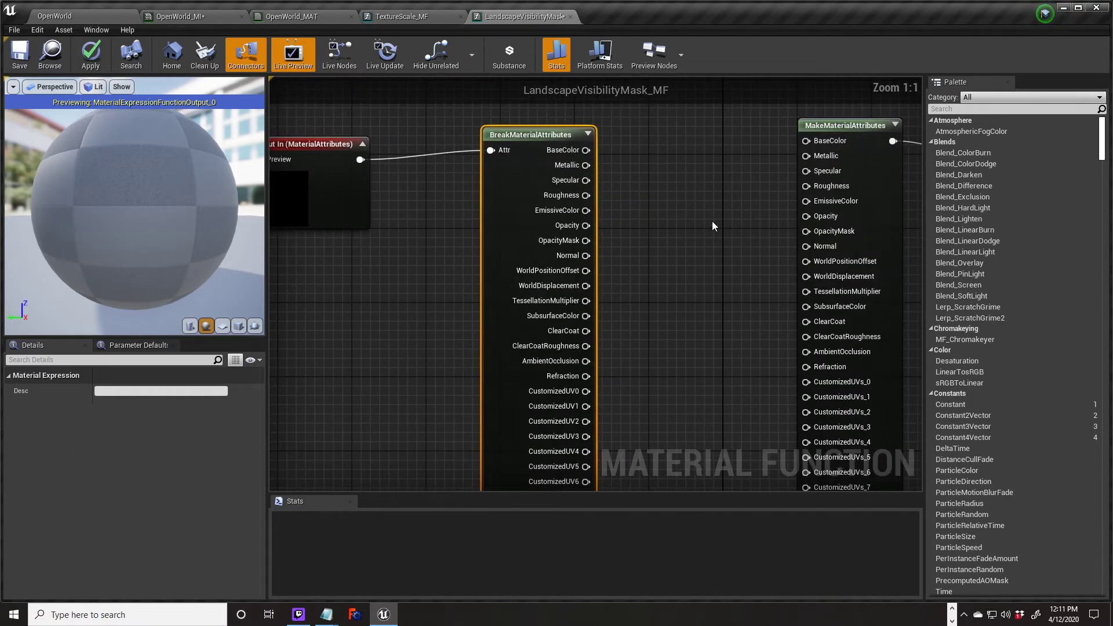
Connect BaseColor and Metallic from BreakMaterialAttributes to the matching inputs of MakeMaterialAttributes
{"action": "right_click_drag", "start_coordinate": [713, 227], "coordinate": [544, 214]}
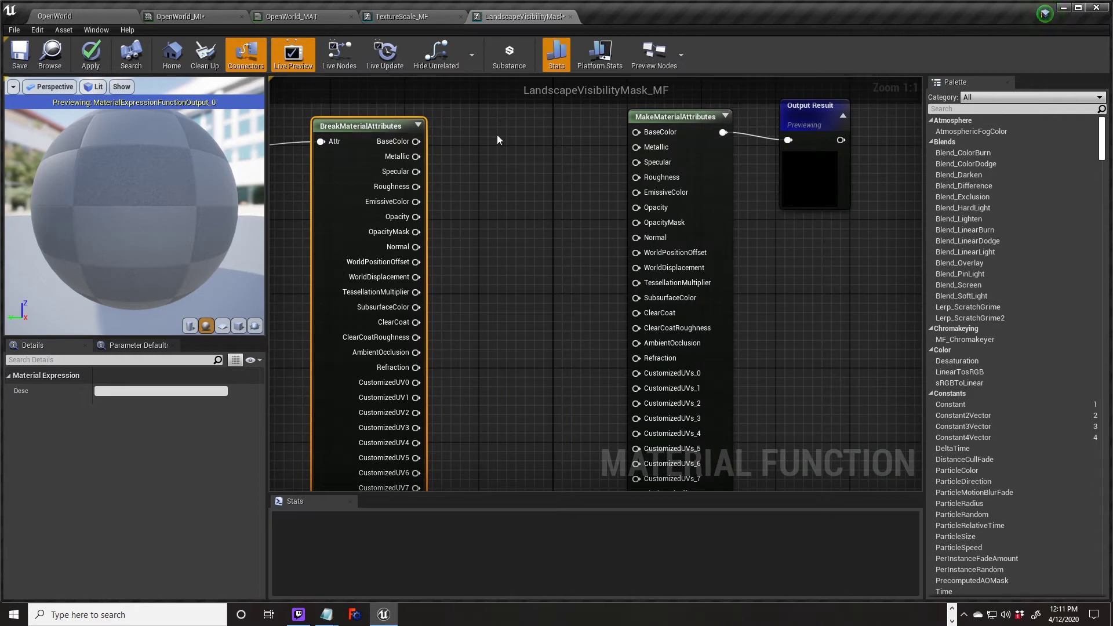
{"action": "left_click_drag", "start_coordinate": [415, 142], "coordinate": [639, 132]}
{"action": "left_click_drag", "start_coordinate": [416, 157], "coordinate": [637, 147]}
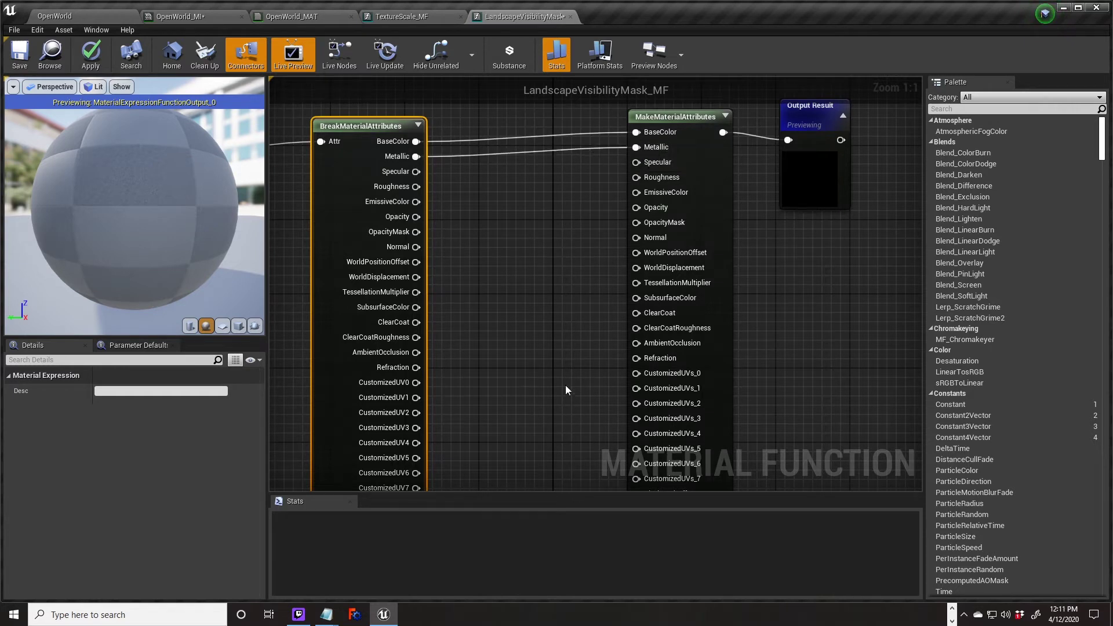
Add a LandscapeVisibilityMask node between the Break and Make nodes, near the OpacityMask input
{"action": "right_click_drag", "start_coordinate": [567, 390], "coordinate": [593, 381]}
{"action": "left_click_drag", "start_coordinate": [663, 202], "coordinate": [534, 263]}
{"action": "left_click_drag", "start_coordinate": [664, 218], "coordinate": [586, 242]}
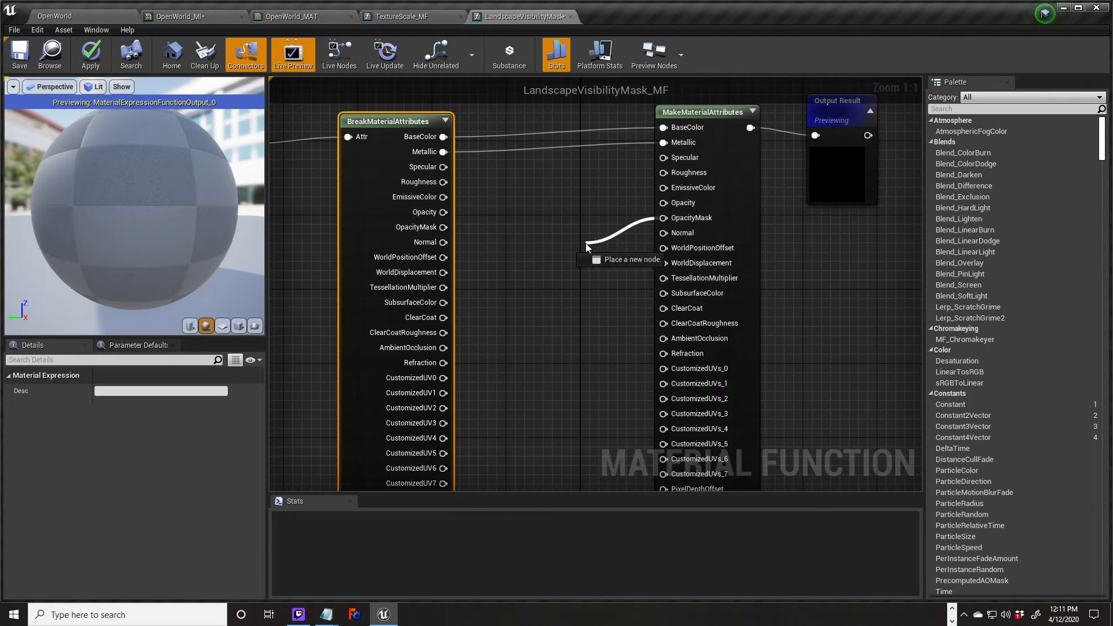
{"action": "right_click", "coordinate": [534, 236]}
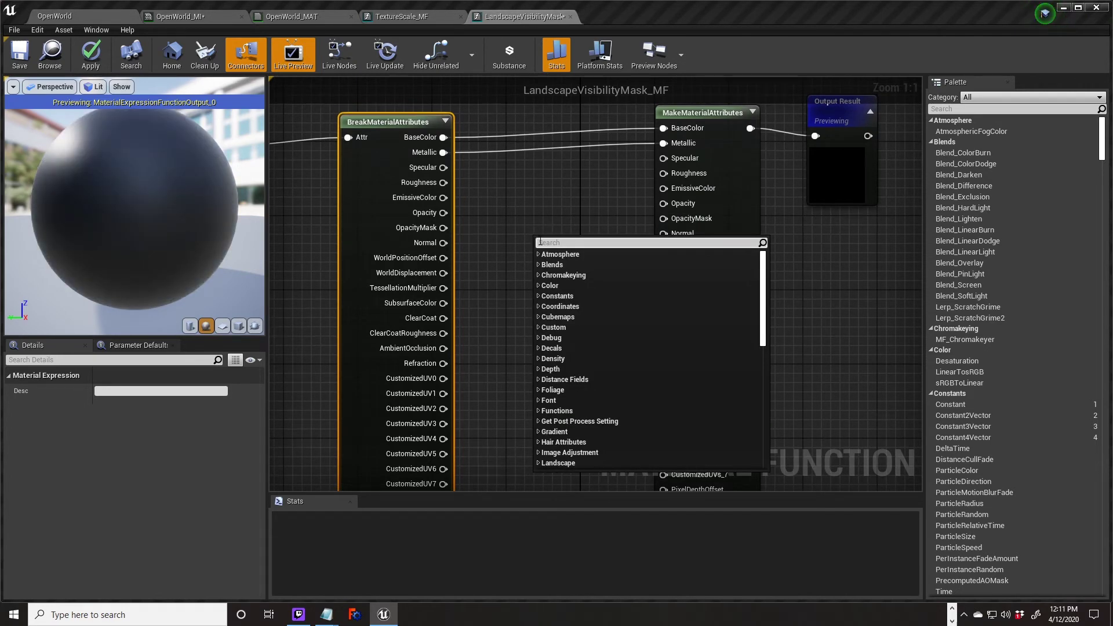
{"action": "type", "text": "lands"}
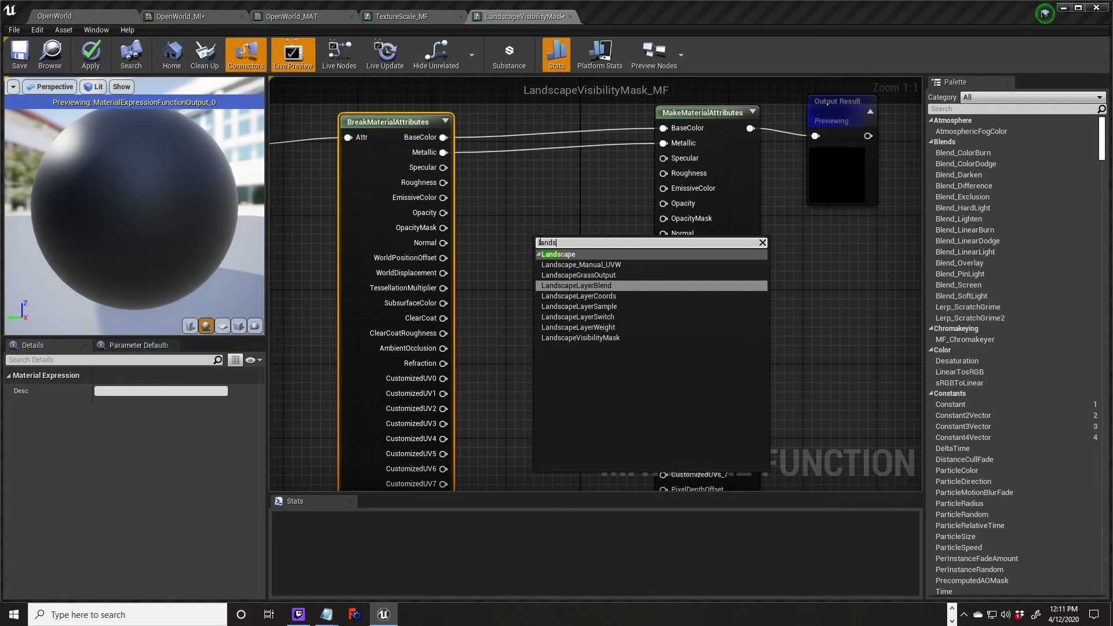
{"action": "key", "text": "Down"}
{"action": "key", "text": "Down"}
{"action": "key", "text": "Down"}
{"action": "key", "text": "Down"}
{"action": "key", "text": "Down"}
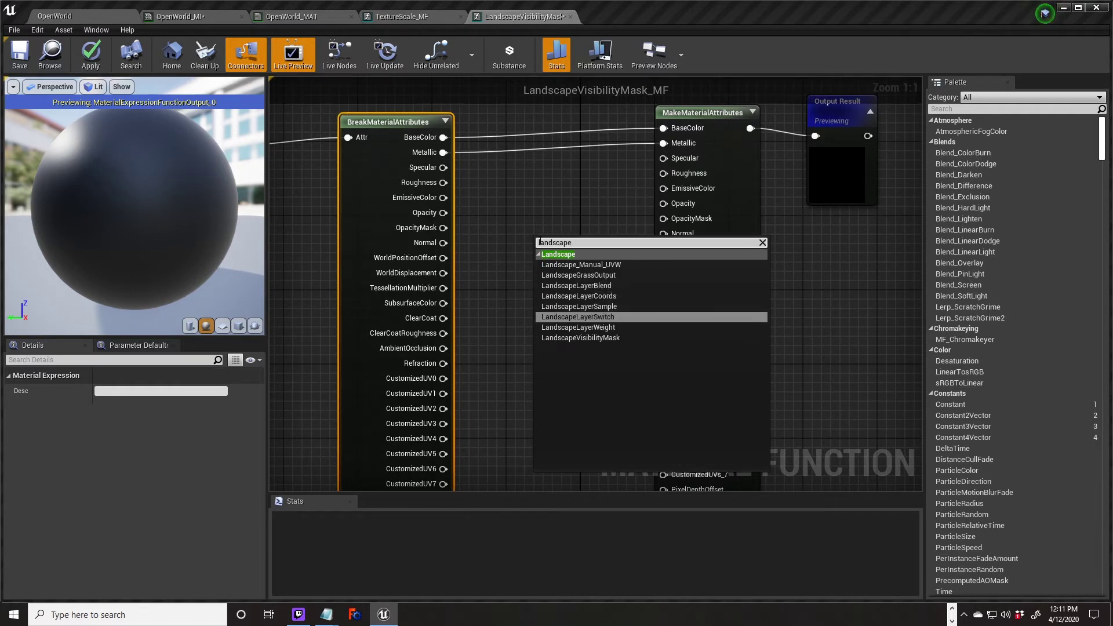
{"action": "key", "text": "Return"}
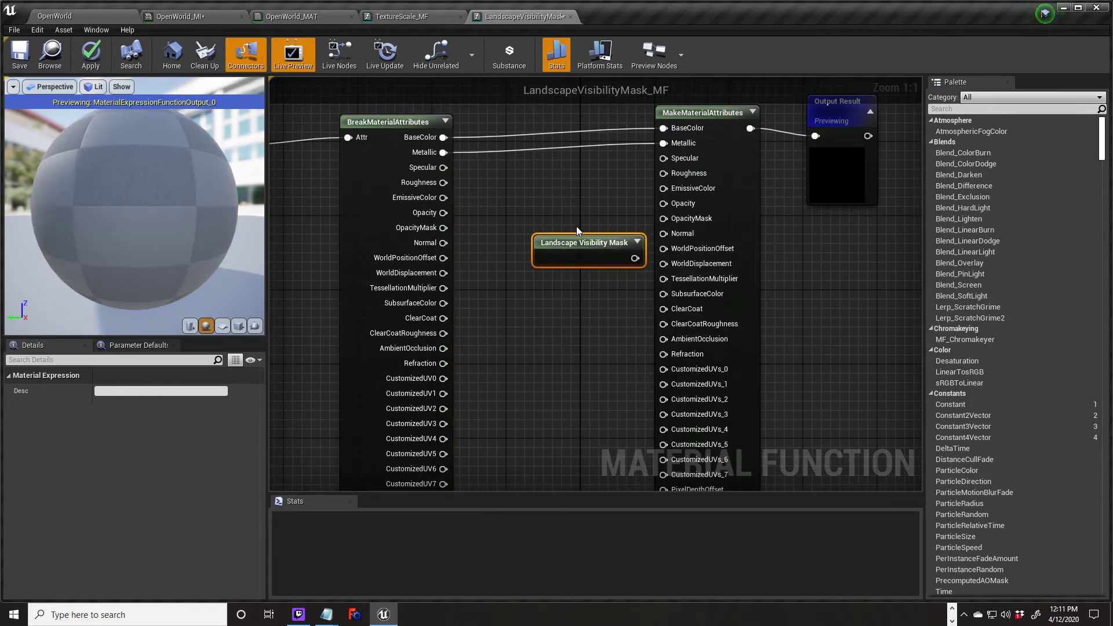
Connect the Landscape Visibility Mask node to OpacityMask on MakeMaterialAttributes and reposition the mask node between the Break and Make nodes
{"action": "left_click_drag", "start_coordinate": [584, 251], "coordinate": [665, 218]}
{"action": "left_click_drag", "start_coordinate": [537, 200], "coordinate": [555, 228]}
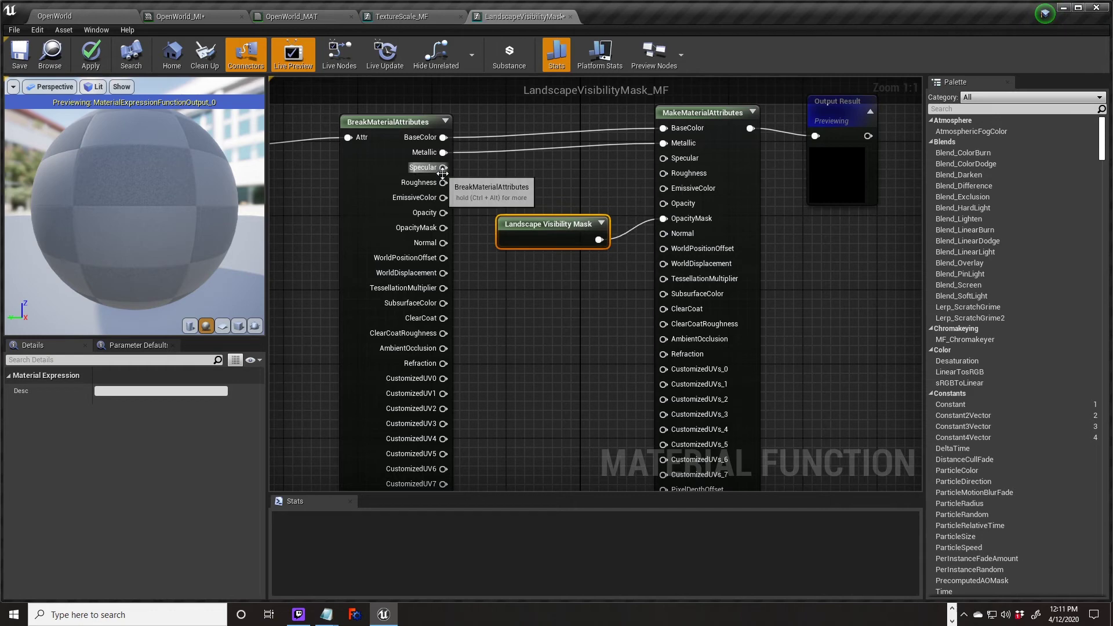
Connect every remaining BreakMaterialAttributes output from Specular through ShadingModel, except OpacityMask, to its matching MakeMaterialAttributes input
{"action": "left_click_drag", "start_coordinate": [443, 167], "coordinate": [664, 174]}
{"action": "left_click_drag", "start_coordinate": [444, 197], "coordinate": [664, 189]}
{"action": "left_click_drag", "start_coordinate": [443, 213], "coordinate": [664, 203]}
{"action": "left_click_drag", "start_coordinate": [444, 242], "coordinate": [664, 234]}
{"action": "left_click_drag", "start_coordinate": [444, 258], "coordinate": [664, 264]}
{"action": "left_click_drag", "start_coordinate": [443, 288], "coordinate": [664, 294]}
{"action": "left_click_drag", "start_coordinate": [443, 318], "coordinate": [664, 310]}
{"action": "right_click_drag", "start_coordinate": [603, 342], "coordinate": [600, 215]}
{"action": "left_click_drag", "start_coordinate": [440, 206], "coordinate": [661, 213]}
{"action": "left_click_drag", "start_coordinate": [441, 236], "coordinate": [661, 242]}
{"action": "left_click_drag", "start_coordinate": [441, 266], "coordinate": [661, 257]}
{"action": "left_click_drag", "start_coordinate": [440, 282], "coordinate": [661, 273]}
{"action": "left_click_drag", "start_coordinate": [441, 296], "coordinate": [661, 288]}
{"action": "left_click_drag", "start_coordinate": [440, 312], "coordinate": [661, 318]}
{"action": "left_click_drag", "start_coordinate": [441, 342], "coordinate": [661, 348]}
{"action": "left_click_drag", "start_coordinate": [441, 372], "coordinate": [661, 363]}
{"action": "left_click_drag", "start_coordinate": [441, 386], "coordinate": [661, 378]}
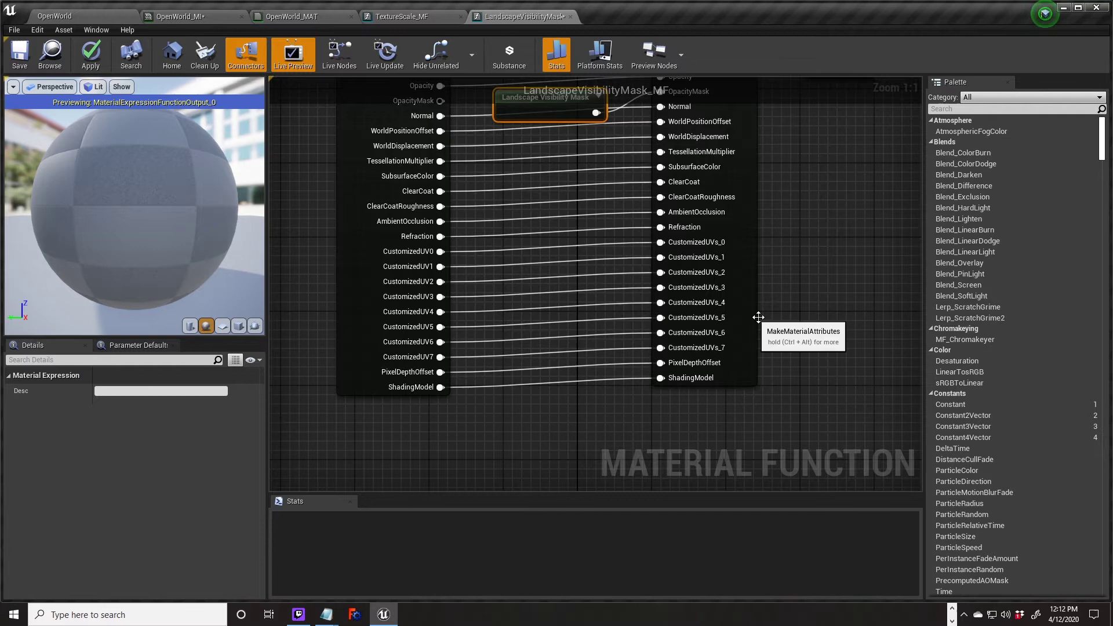
Name the function input Material Attributes and apply the changes to the material function
{"action": "scroll", "coordinate": [758, 318], "scroll_direction": "down", "scroll_amount": 2}
{"action": "left_click", "coordinate": [344, 241]}
{"action": "left_click", "coordinate": [116, 392]}
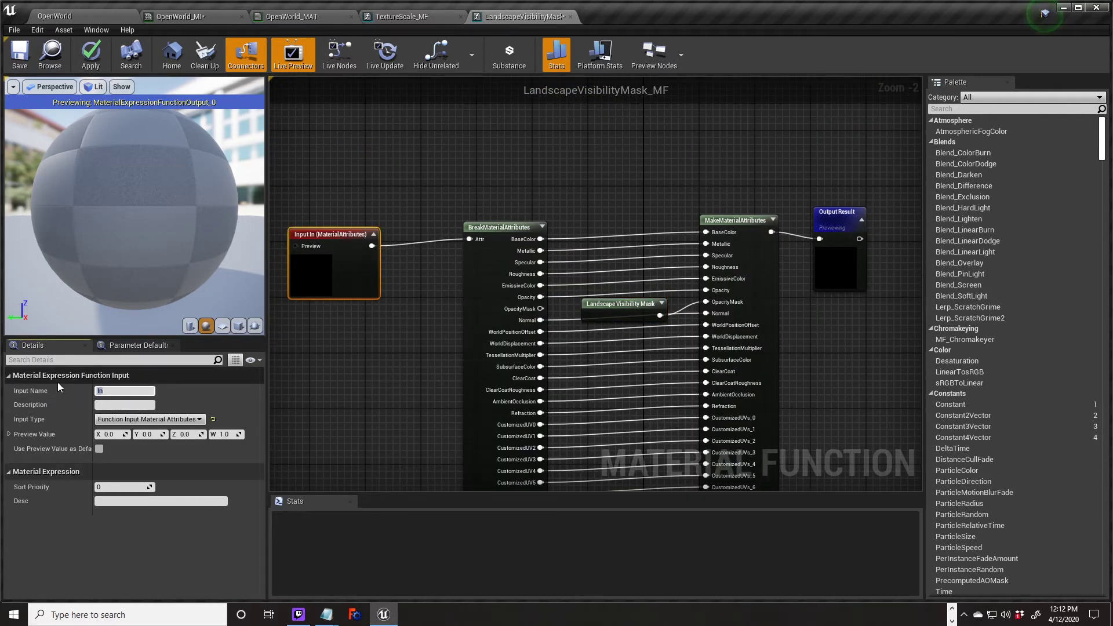
{"action": "type", "text": "Material Attributes"}
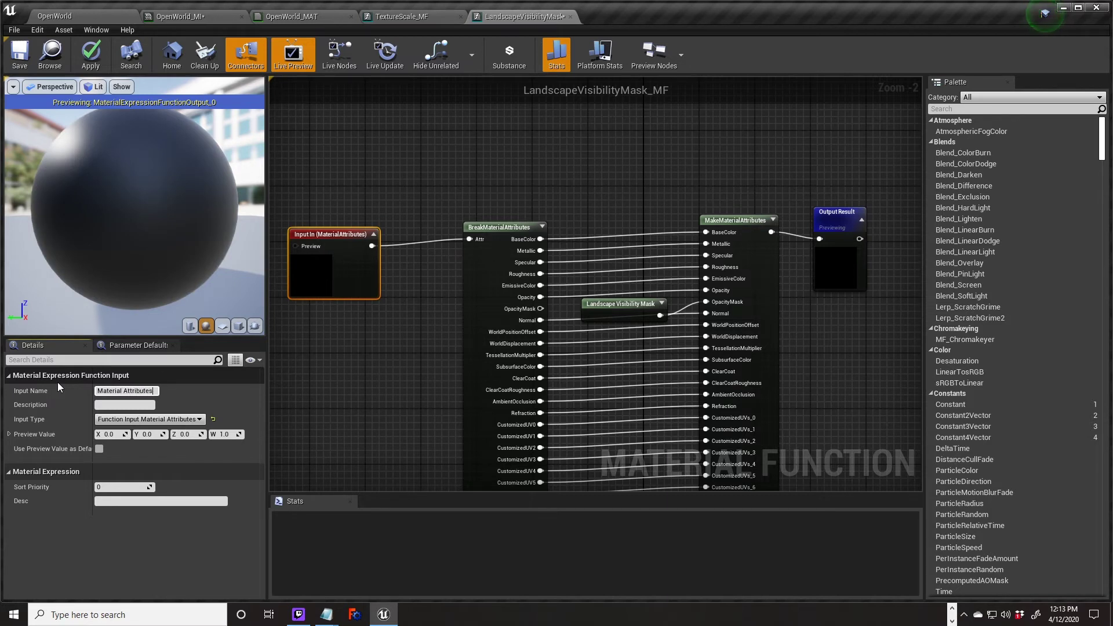
{"action": "key", "text": "Return"}
{"action": "left_click", "coordinate": [295, 361]}
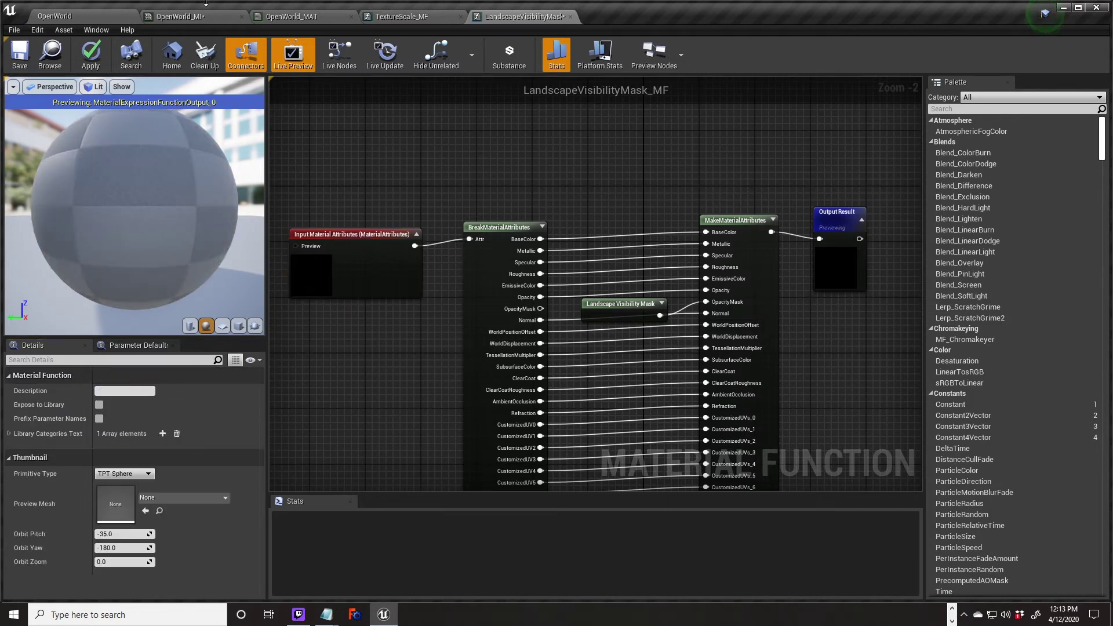
{"action": "left_click", "coordinate": [91, 58]}
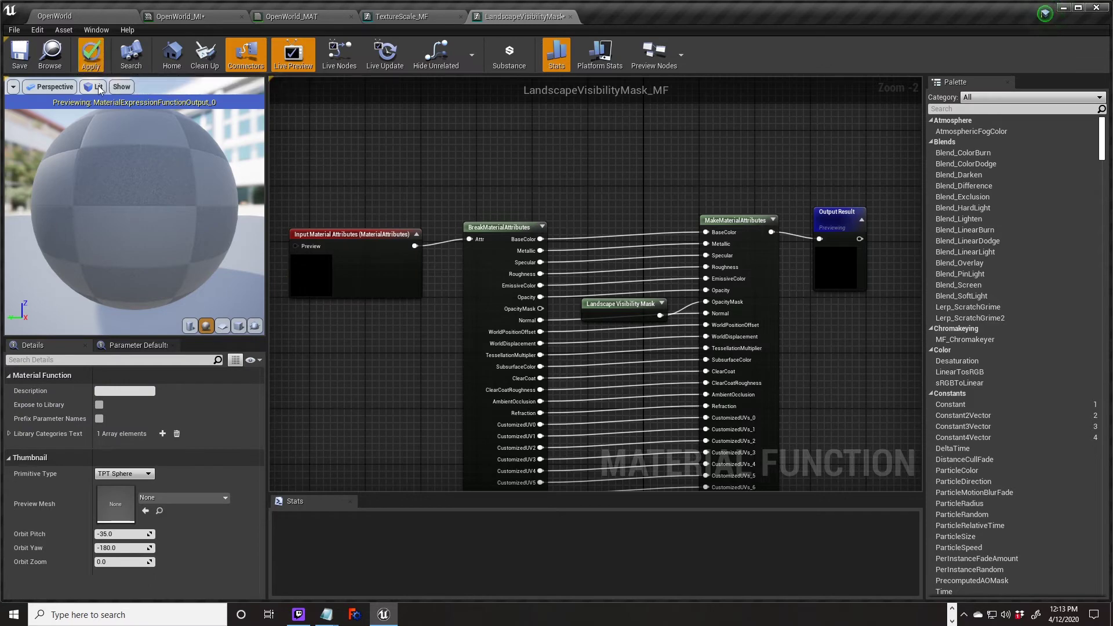
Add LandscapeVisibilityMask_MF from the Materials folder to the OpenWorld_MAT graph and wire it between Layer Blend and the material output
{"action": "left_click", "coordinate": [316, 16]}
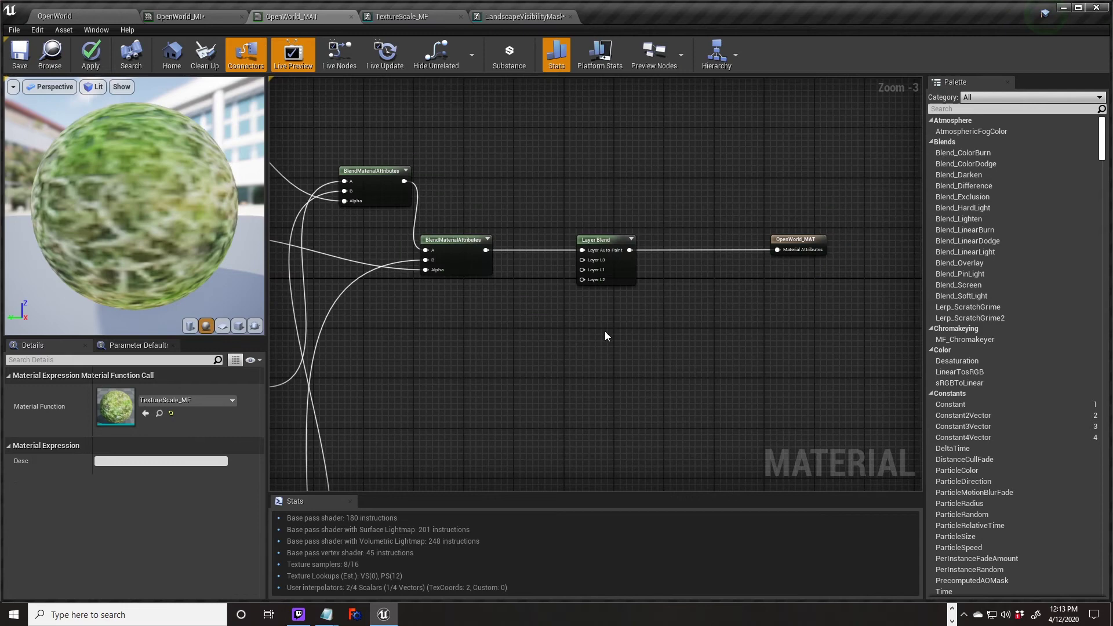
{"action": "left_click", "coordinate": [80, 18]}
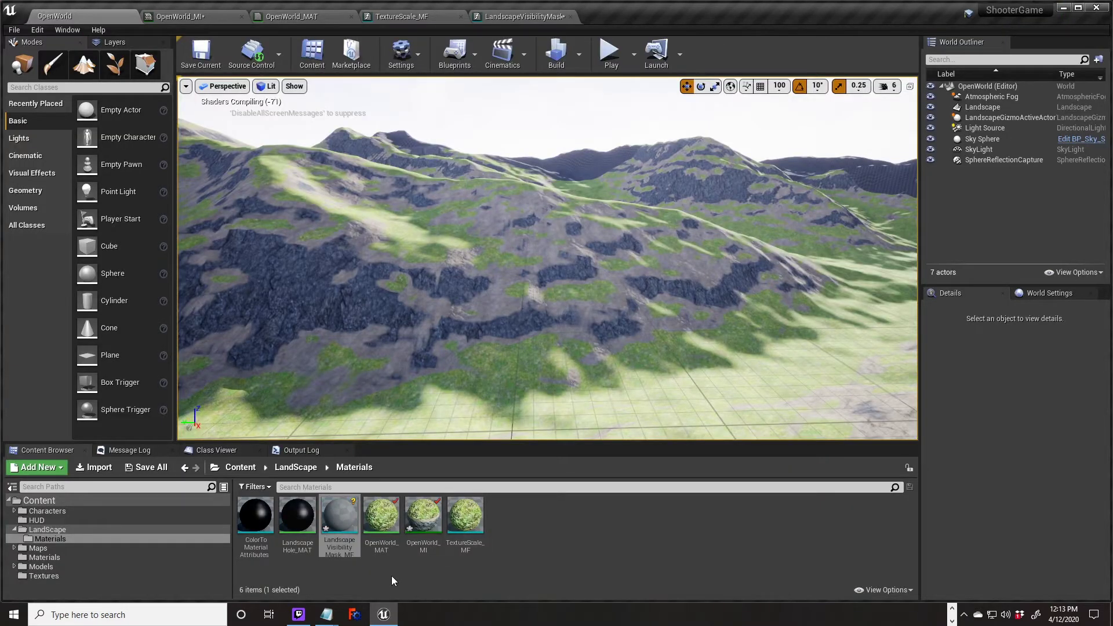
{"action": "left_click_drag", "start_coordinate": [341, 519], "coordinate": [693, 268]}
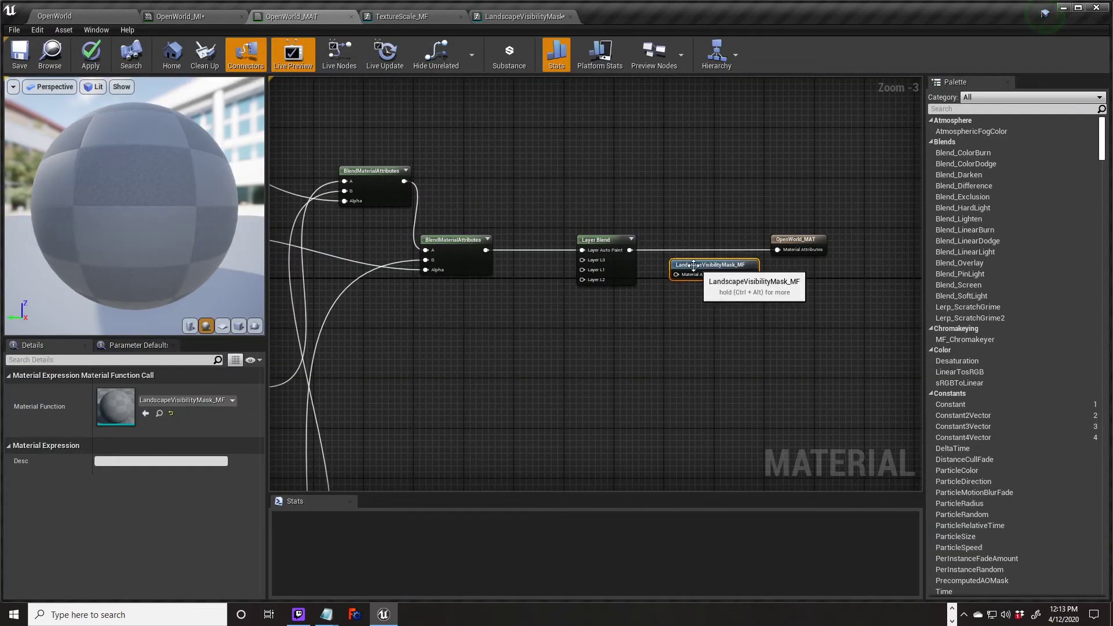
{"action": "left_click_drag", "start_coordinate": [631, 247], "coordinate": [676, 275]}
{"action": "left_click_drag", "start_coordinate": [752, 274], "coordinate": [745, 244]}
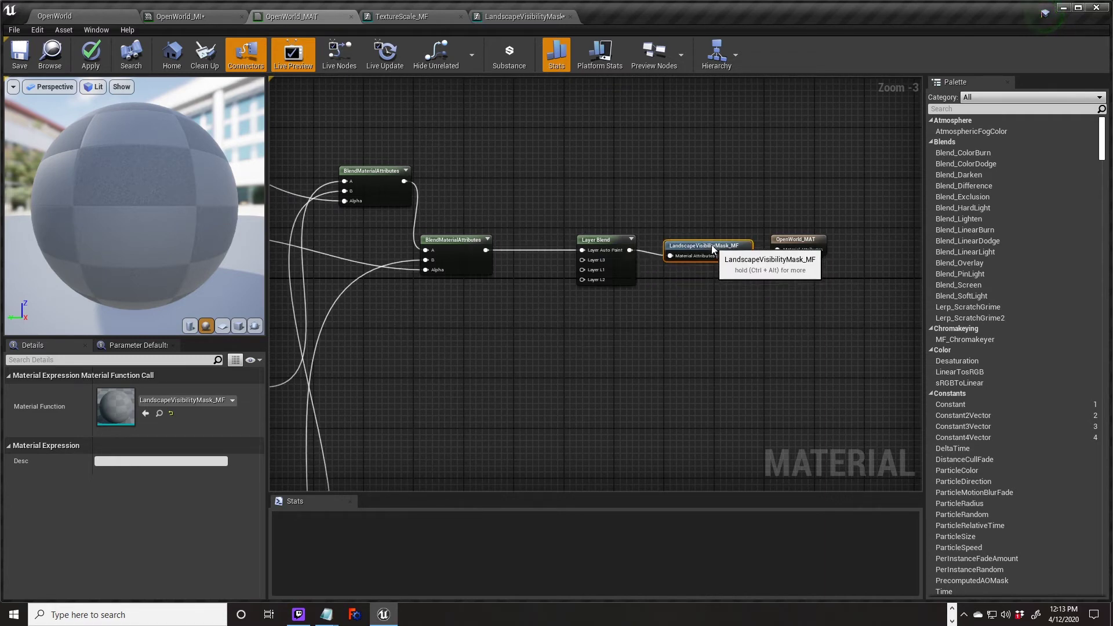
{"action": "right_click_drag", "start_coordinate": [708, 336], "coordinate": [714, 361]}
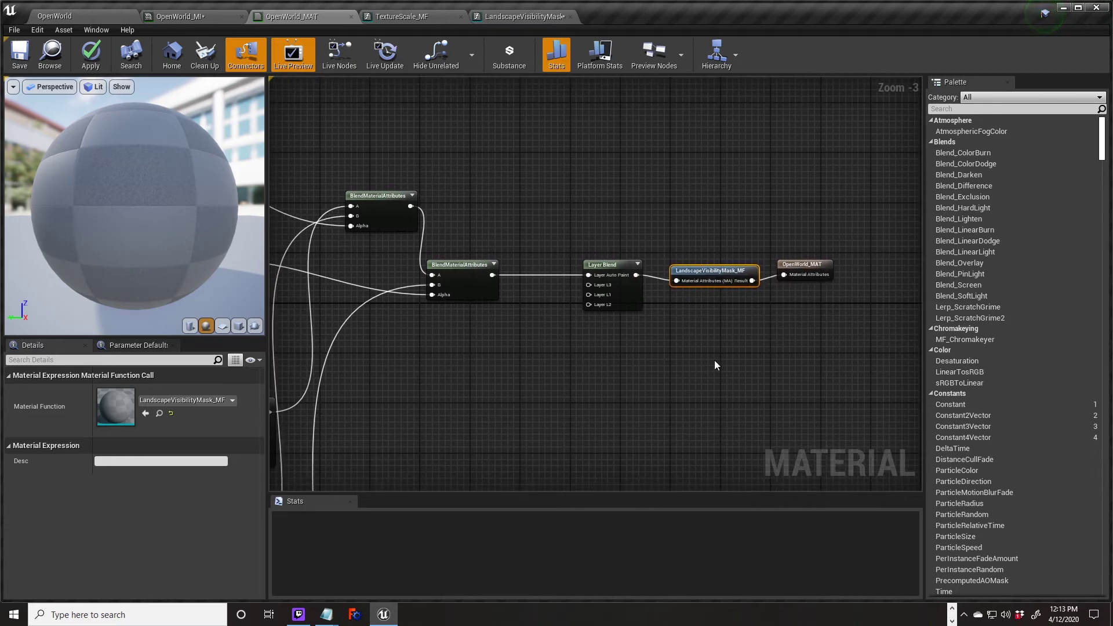
Check the blend mode of the OpenWorld_MAT output node and the wiring leading into it
{"action": "left_click", "coordinate": [811, 265]}
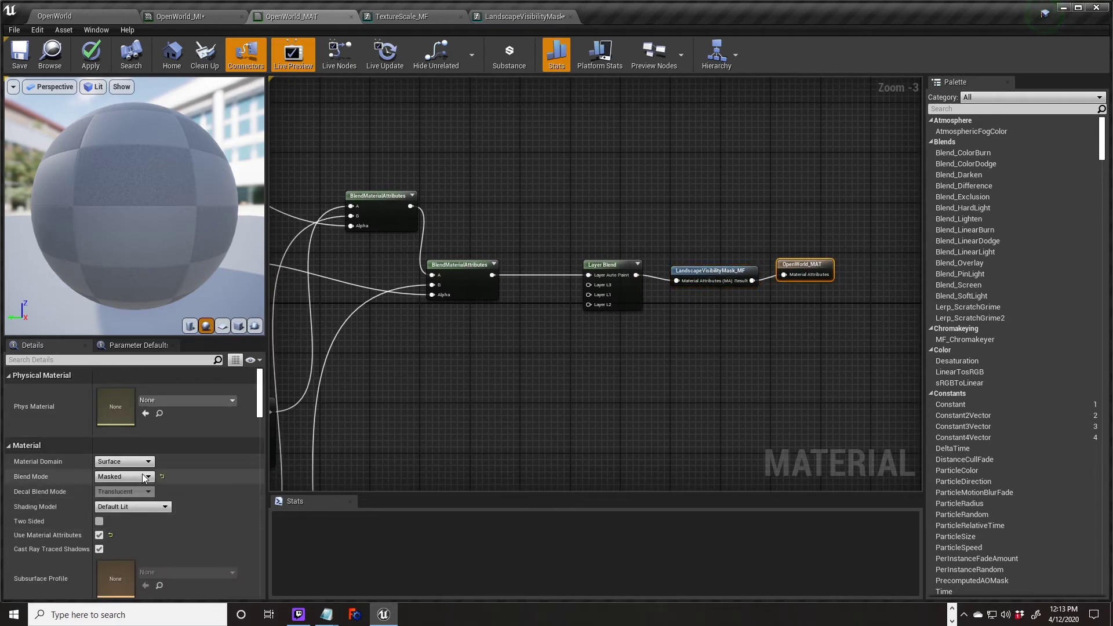
{"action": "right_click_drag", "start_coordinate": [682, 336], "coordinate": [785, 287]}
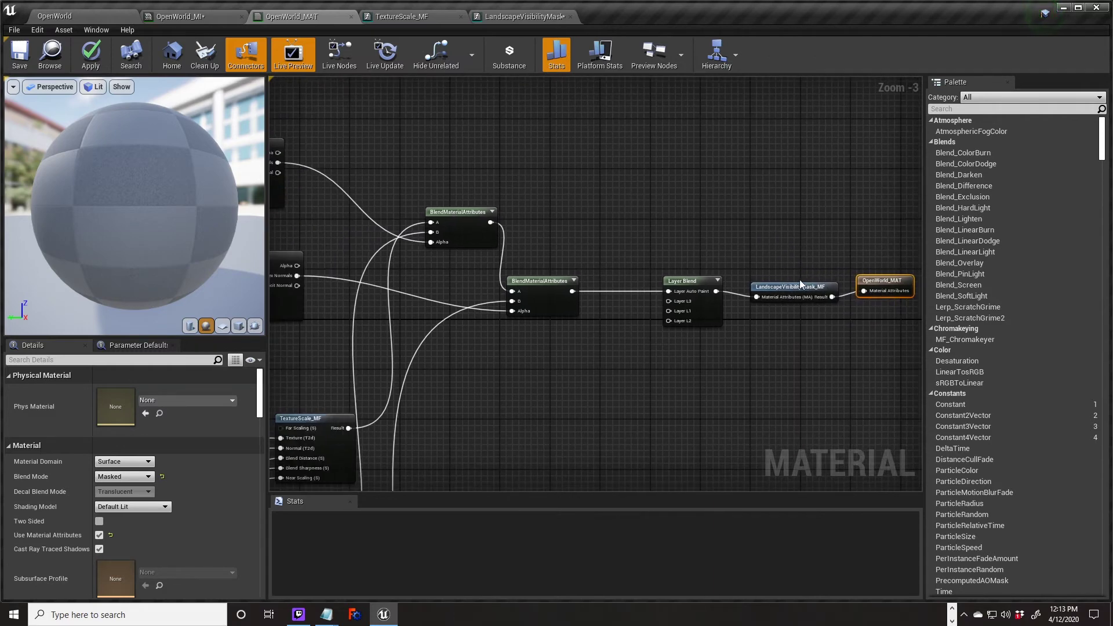
{"action": "right_click_drag", "start_coordinate": [589, 203], "coordinate": [529, 204]}
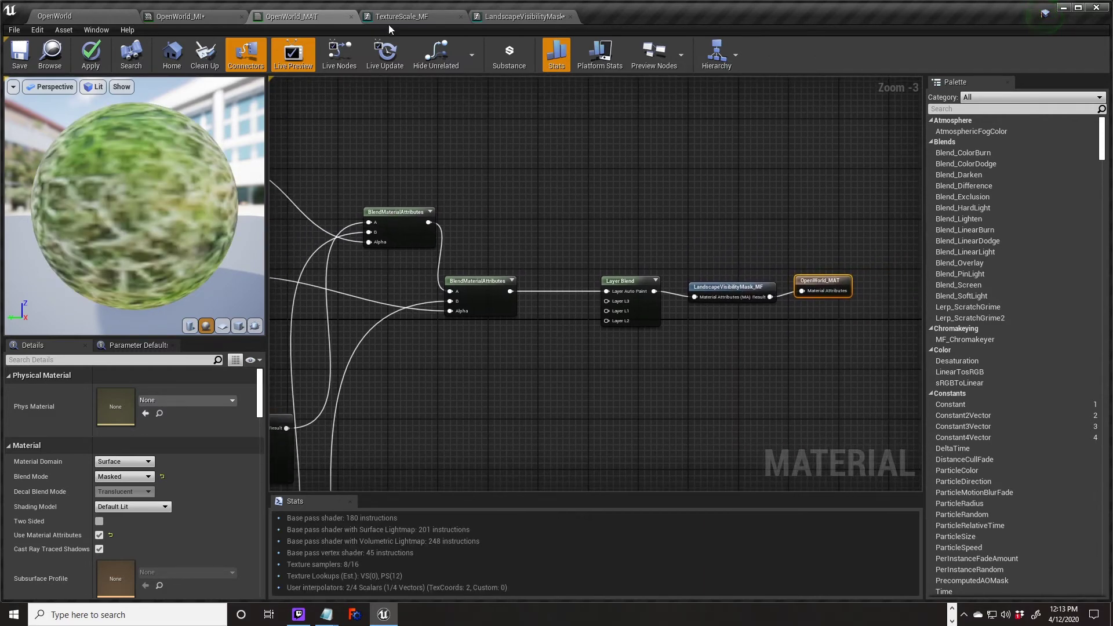
Review the completed LandscapeVisibilityMask_MF graph and save the function
{"action": "left_click", "coordinate": [513, 22]}
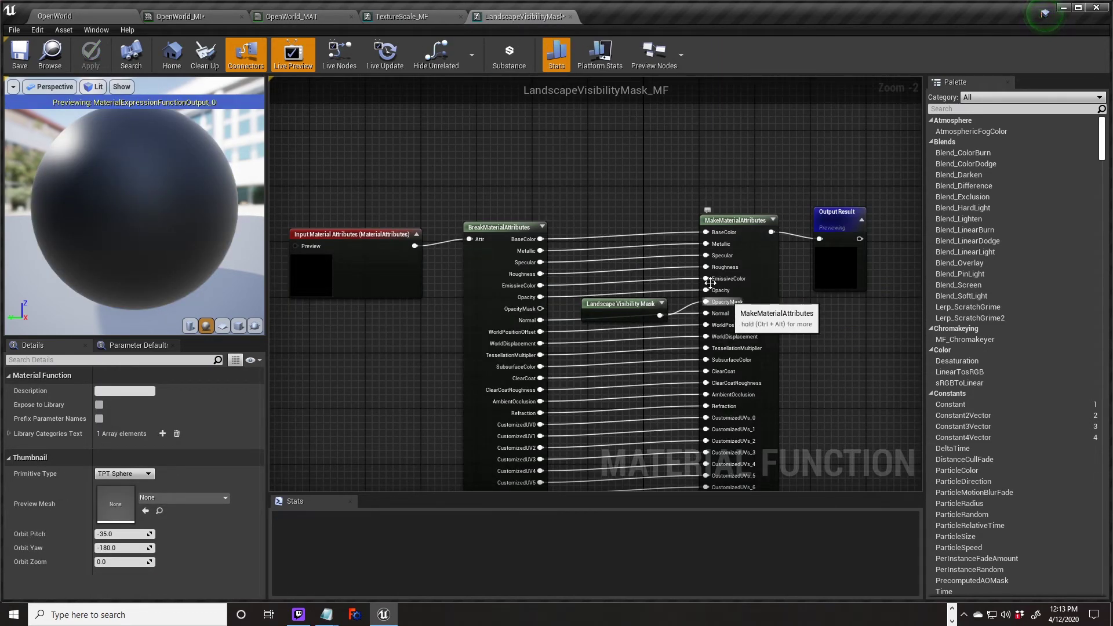
{"action": "scroll", "coordinate": [666, 448], "scroll_direction": "down", "scroll_amount": 4}
{"action": "scroll", "coordinate": [665, 448], "scroll_direction": "up", "scroll_amount": 2}
{"action": "right_click_drag", "start_coordinate": [597, 263], "coordinate": [576, 163]}
{"action": "scroll", "coordinate": [597, 249], "scroll_direction": "up", "scroll_amount": 2}
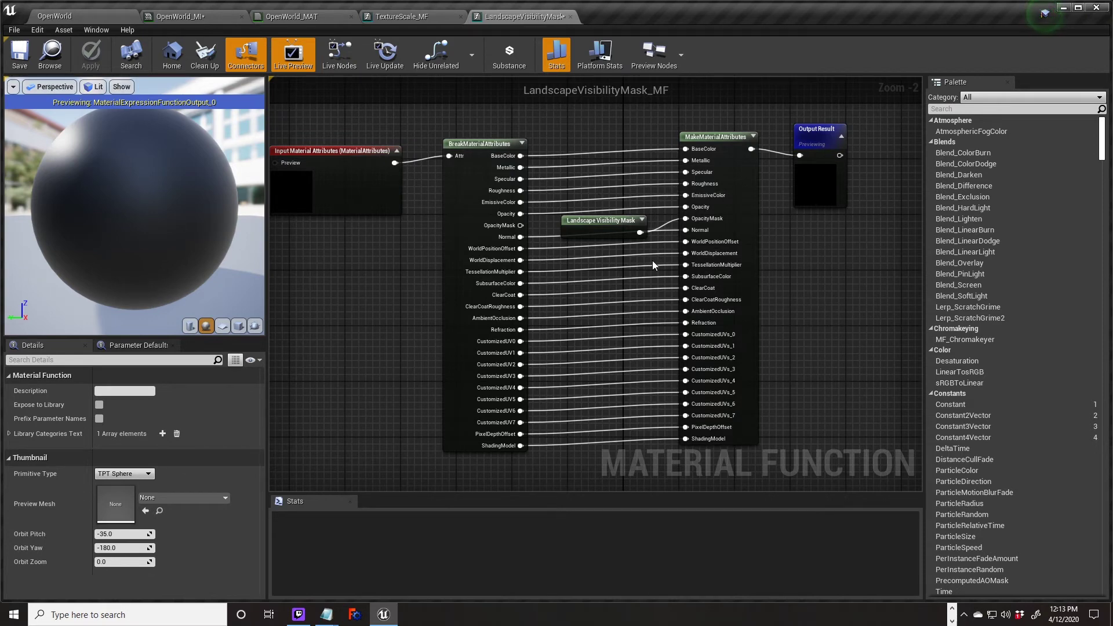
{"action": "right_click_drag", "start_coordinate": [596, 109], "coordinate": [617, 204]}
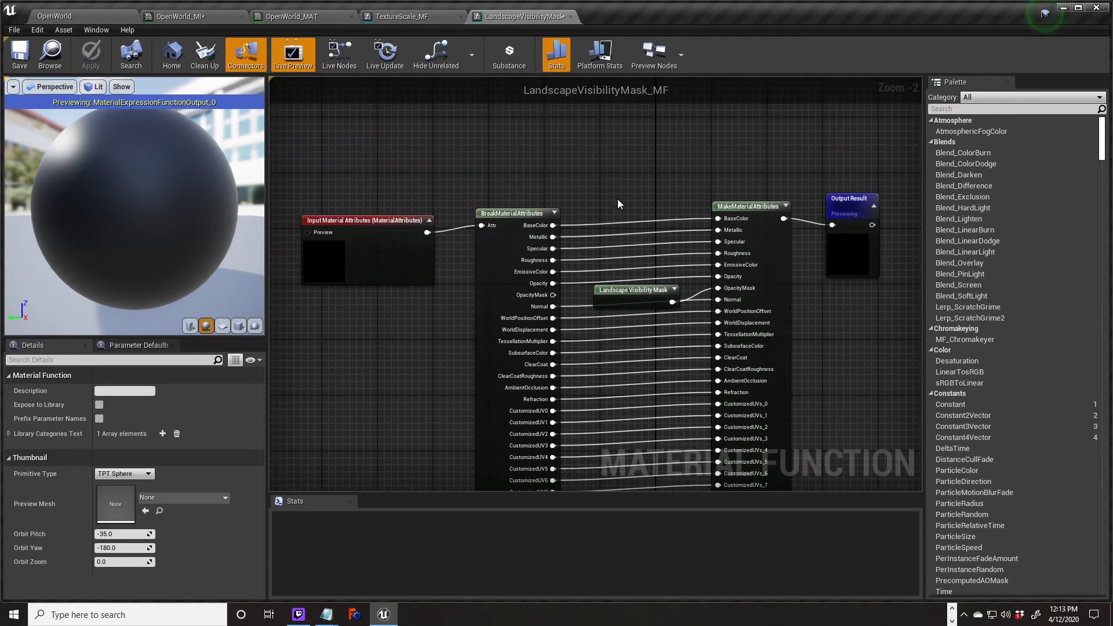
{"action": "left_click", "coordinate": [27, 52]}
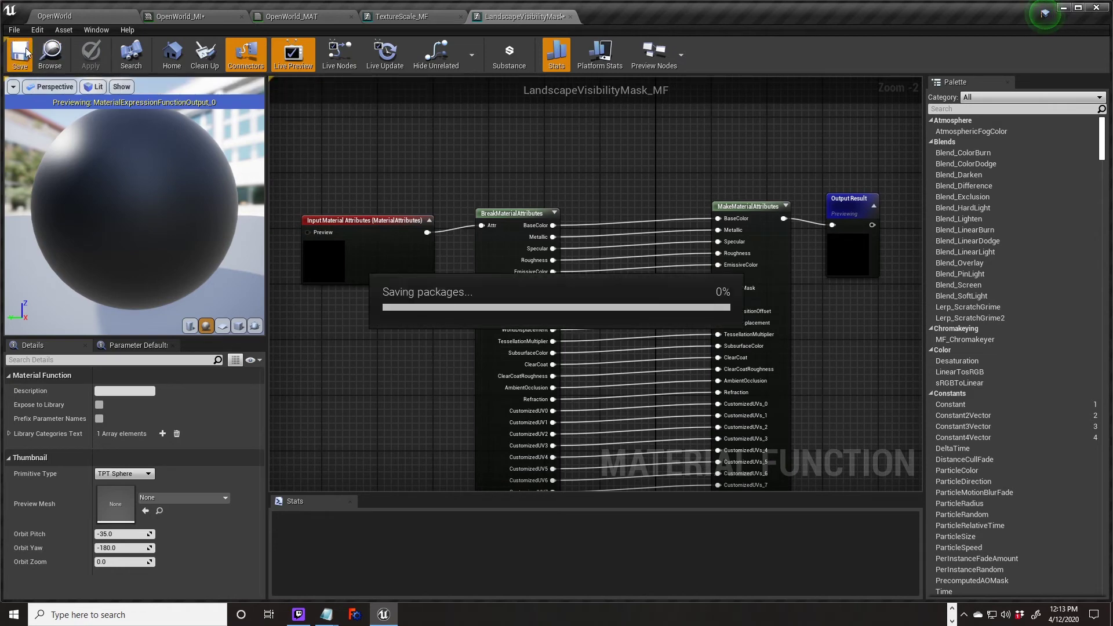
Return to the OpenWorld level, enter landscape sculpting and choose the Visibility tool
{"action": "left_click", "coordinate": [110, 19]}
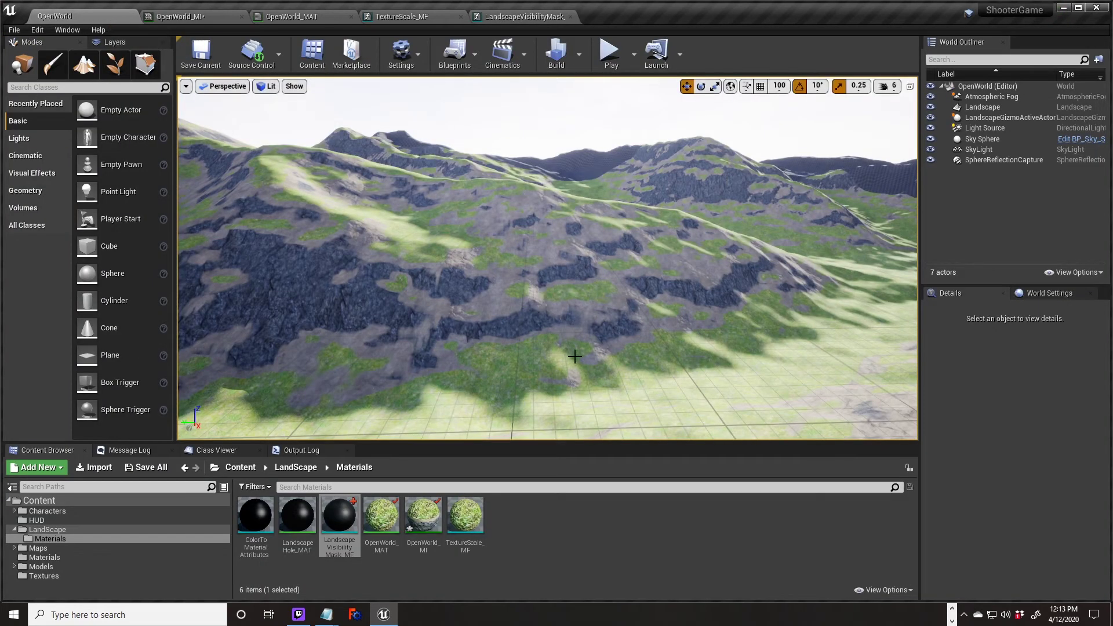
{"action": "scroll", "coordinate": [575, 356], "scroll_direction": "up", "scroll_amount": 10}
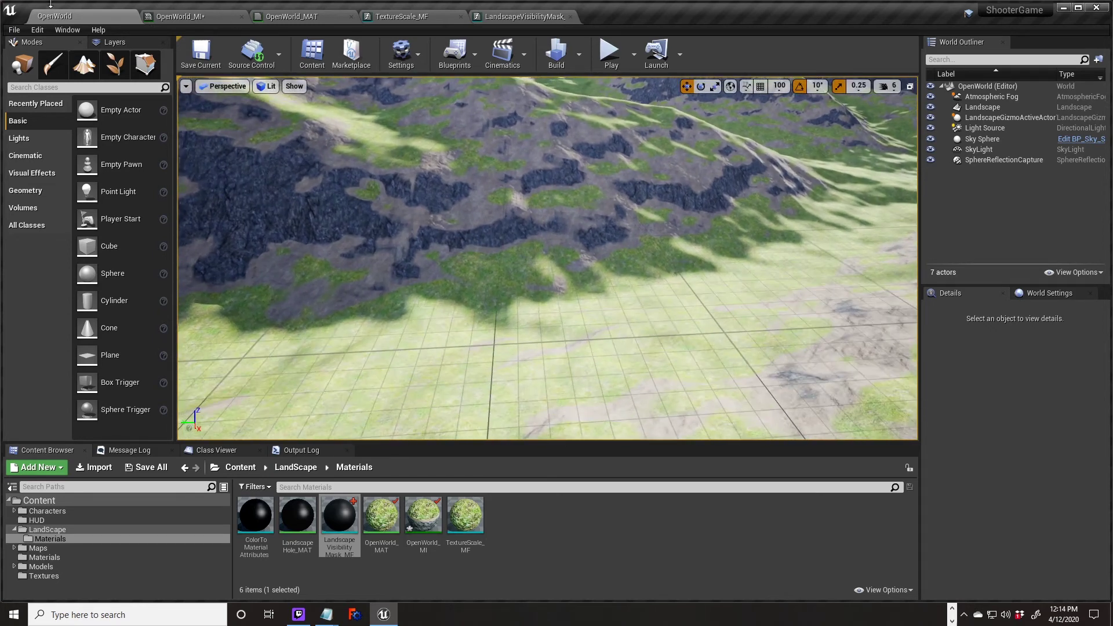
{"action": "left_click", "coordinate": [84, 67]}
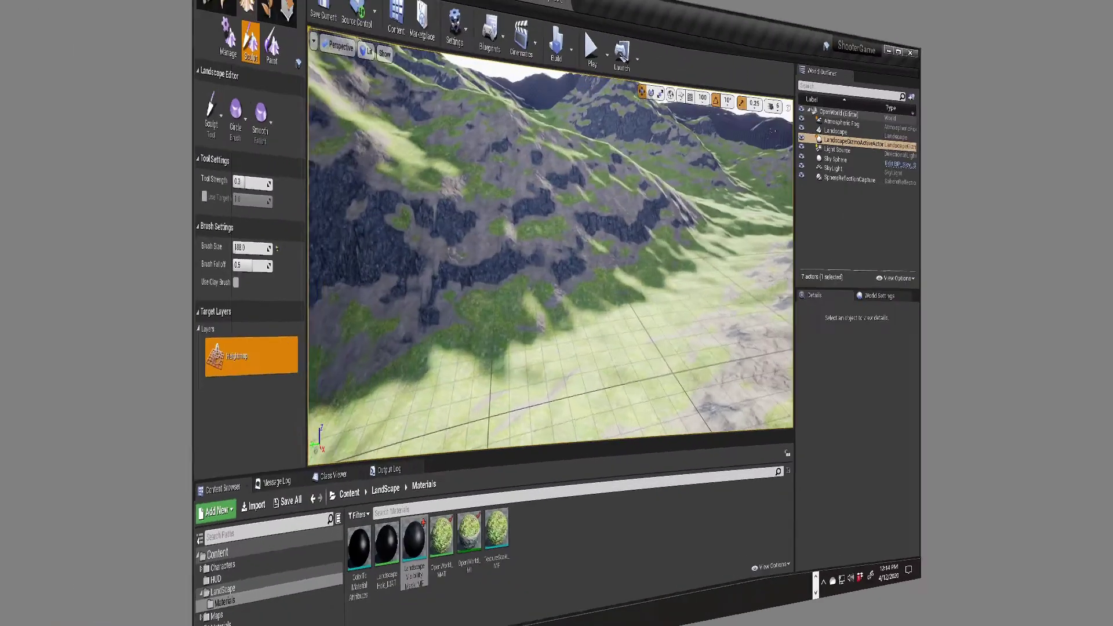
{"action": "key", "text": "w"}
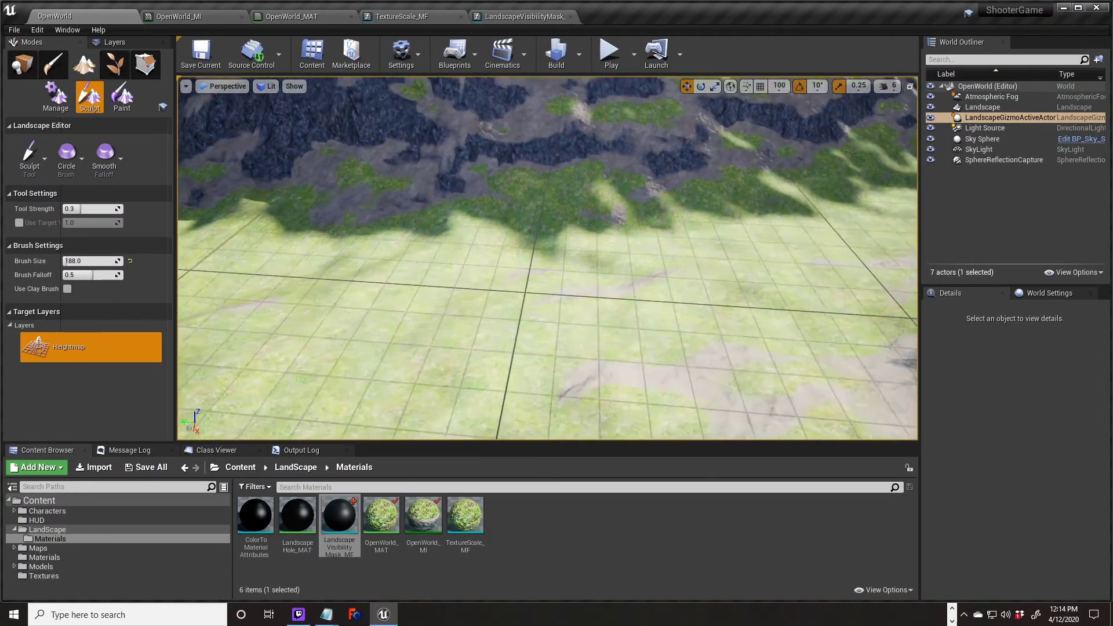
{"action": "scroll", "coordinate": [515, 348], "scroll_direction": "up", "scroll_amount": 3}
{"action": "scroll", "coordinate": [516, 348], "scroll_direction": "down", "scroll_amount": 3}
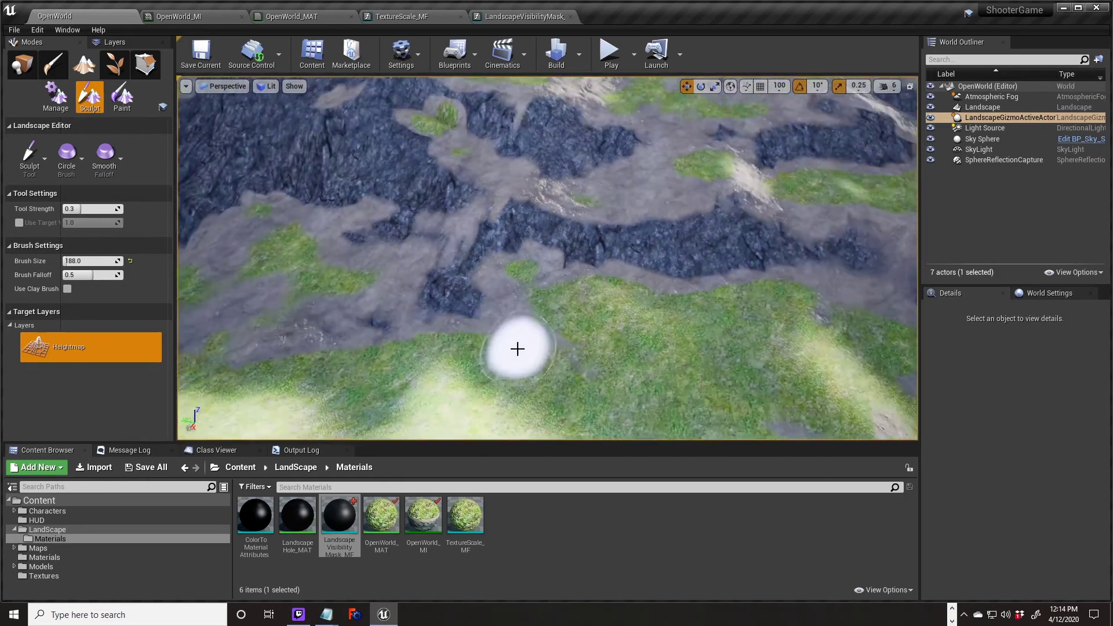
{"action": "left_click", "coordinate": [39, 159]}
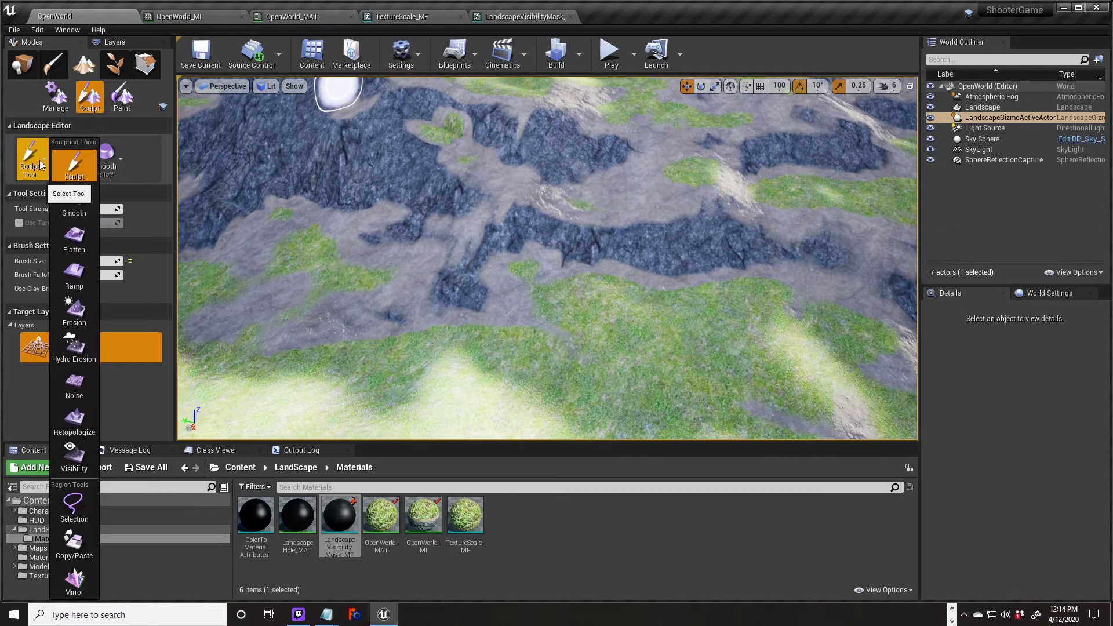
{"action": "left_click", "coordinate": [74, 458]}
Paint holes into the grassy and rocky hillside with the Visibility tool at brush size 188
{"action": "scroll", "coordinate": [560, 379], "scroll_direction": "up", "scroll_amount": 2}
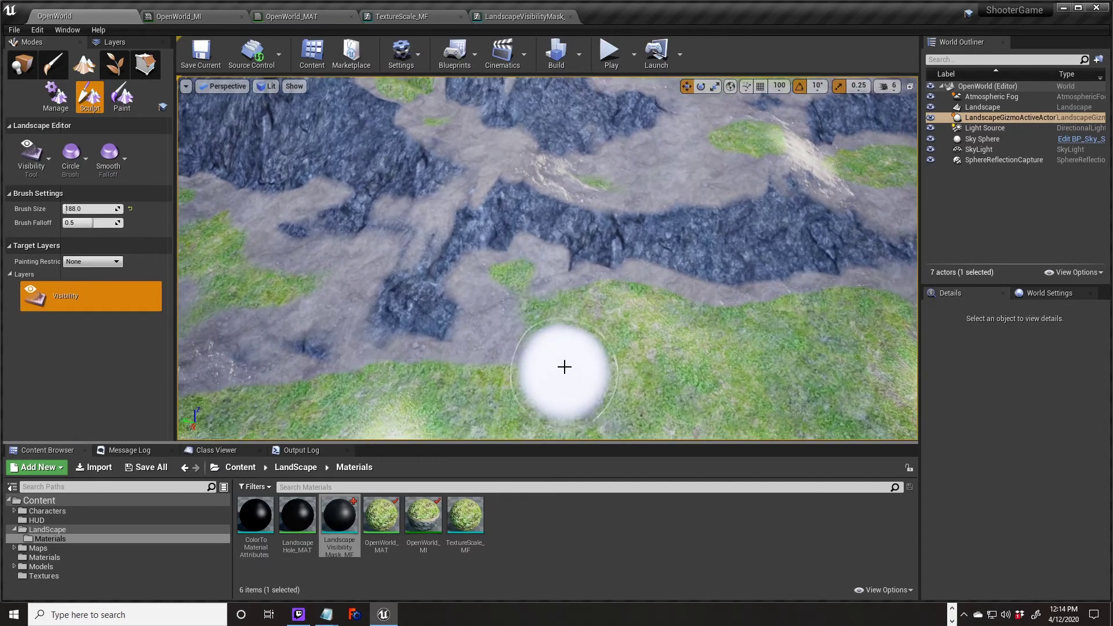
{"action": "scroll", "coordinate": [564, 366], "scroll_direction": "up", "scroll_amount": 2}
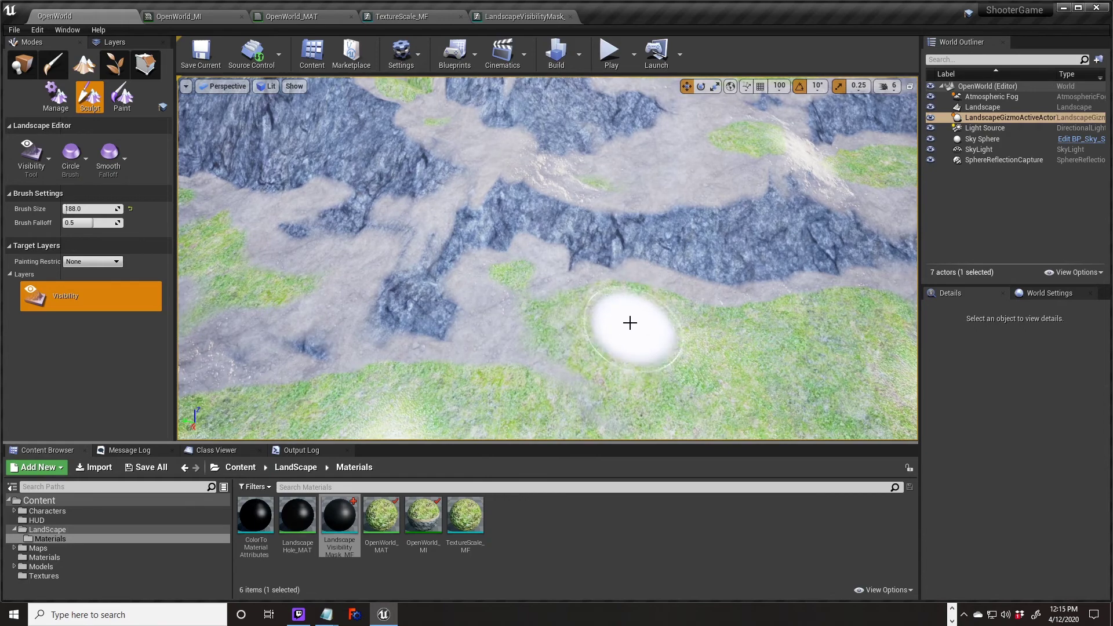
{"action": "left_click_drag", "start_coordinate": [630, 323], "coordinate": [622, 327]}
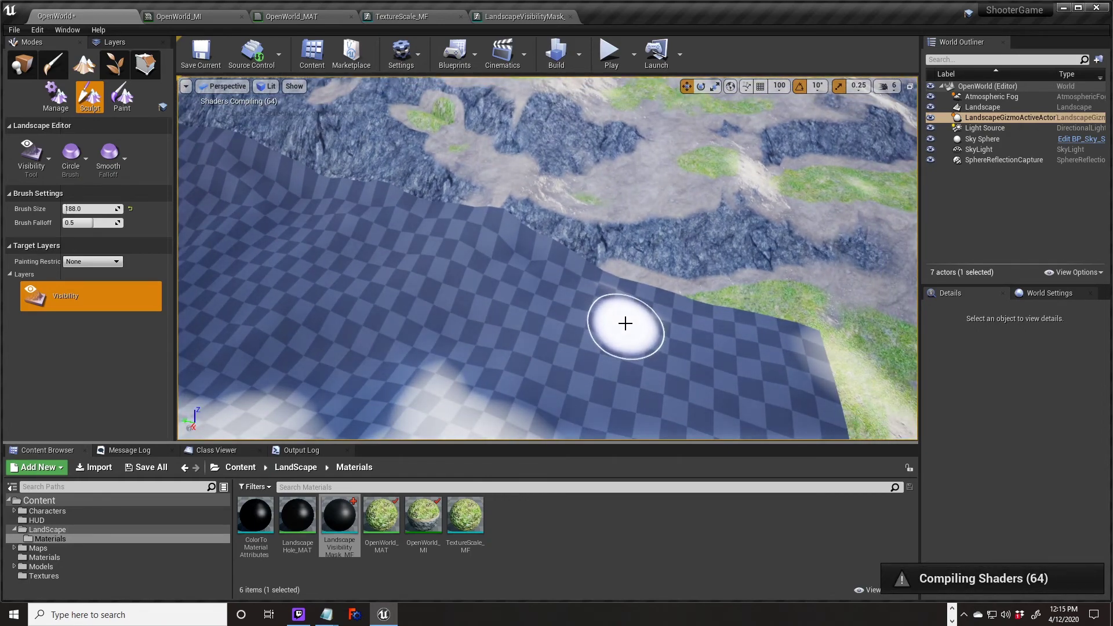
{"action": "scroll", "coordinate": [625, 323], "scroll_direction": "down", "scroll_amount": 3}
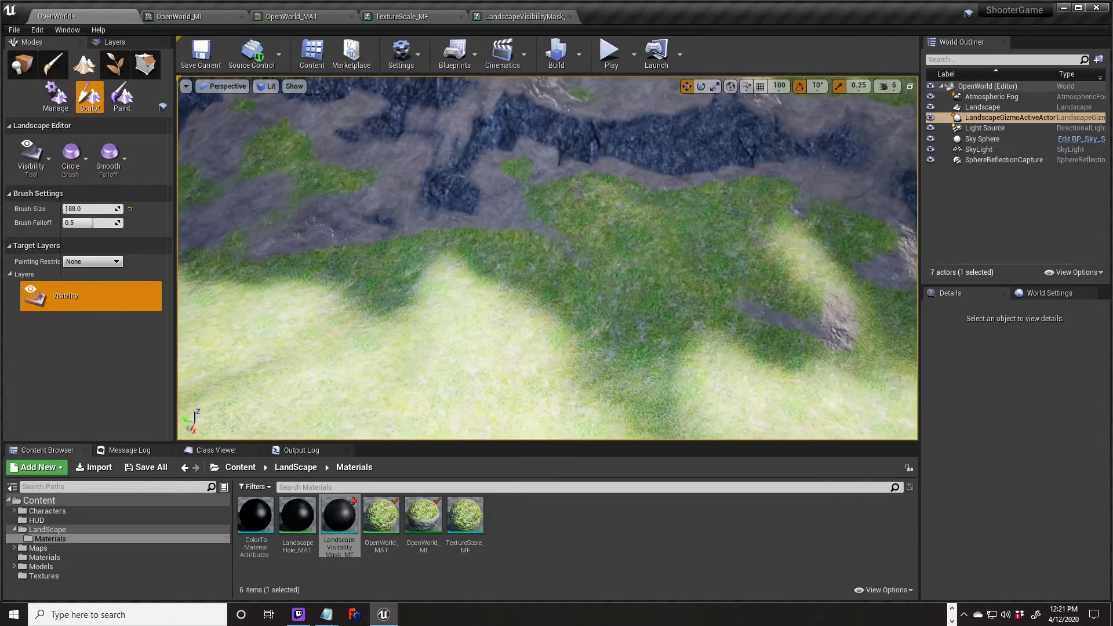
{"action": "scroll", "coordinate": [547, 258], "scroll_direction": "up", "scroll_amount": 10}
{"action": "mouse_move", "coordinate": [548, 258]}
{"action": "right_mouse_down"}
{"action": "mouse_move", "coordinate": [540, 278]}
{"action": "mouse_move", "coordinate": [559, 300]}
{"action": "right_mouse_up"}
{"action": "mouse_move", "coordinate": [608, 247]}
{"action": "left_mouse_down"}
{"action": "mouse_move", "coordinate": [509, 273]}
{"action": "mouse_move", "coordinate": [599, 290]}
{"action": "mouse_move", "coordinate": [599, 233]}
{"action": "mouse_move", "coordinate": [634, 301]}
{"action": "left_mouse_up"}
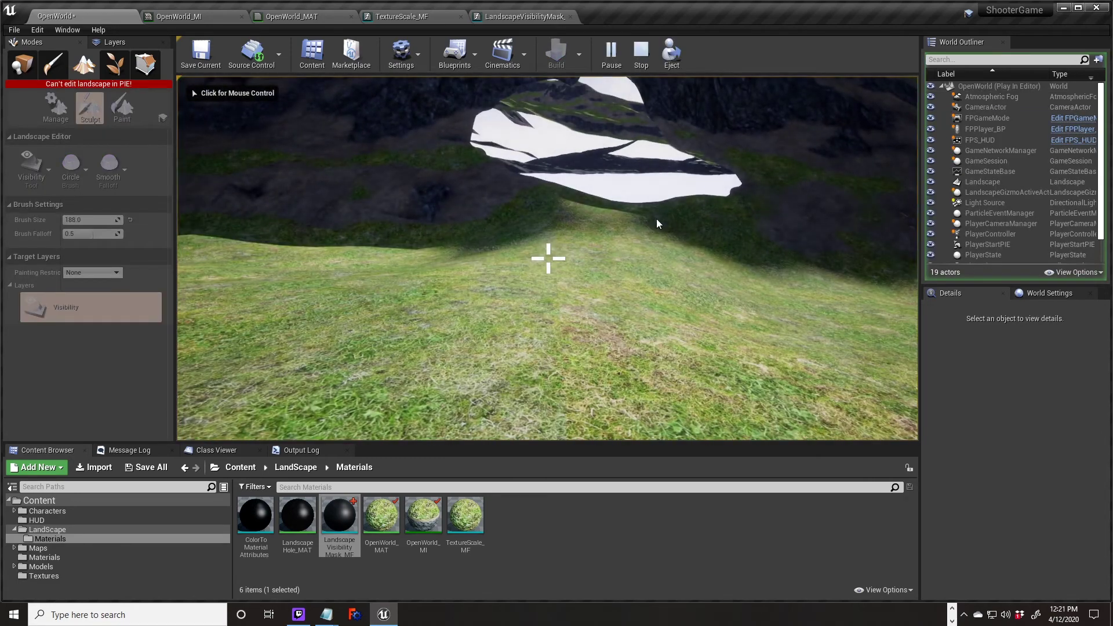
Play the level and walk the character into the landscape hole to test it, ending the play session
{"action": "left_click", "coordinate": [656, 219]}
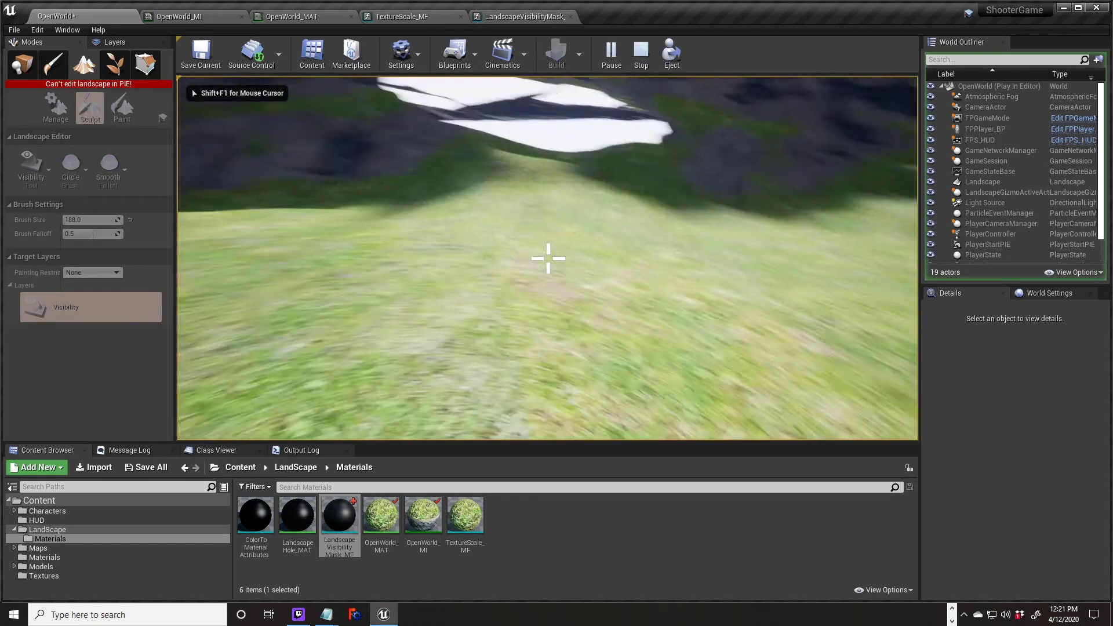
{"action": "key", "text": "w"}
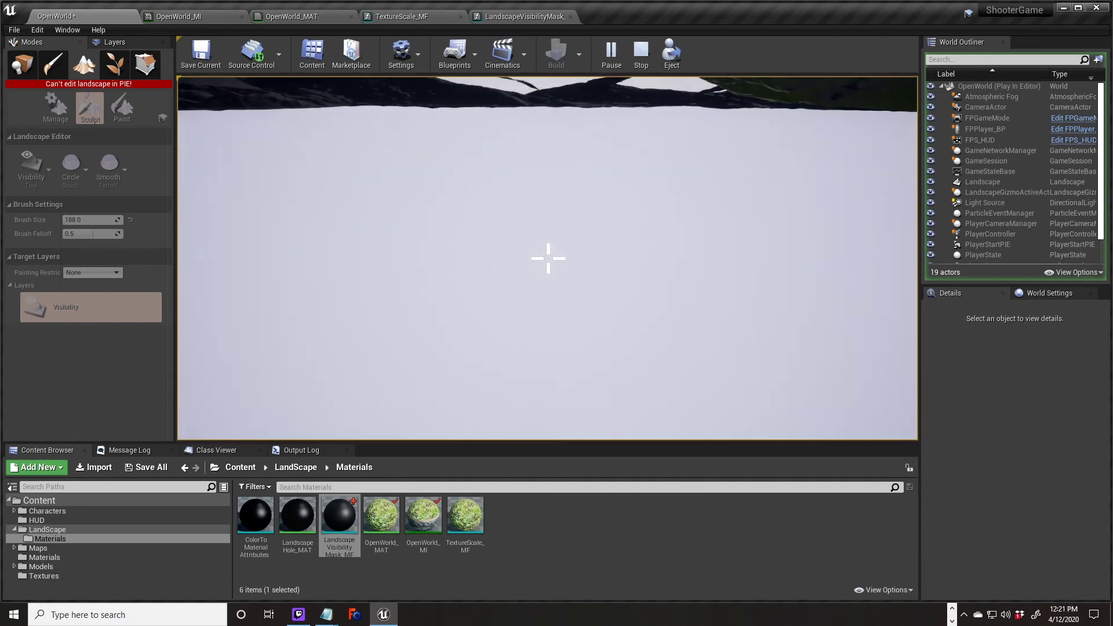
{"action": "key", "text": "Escape"}
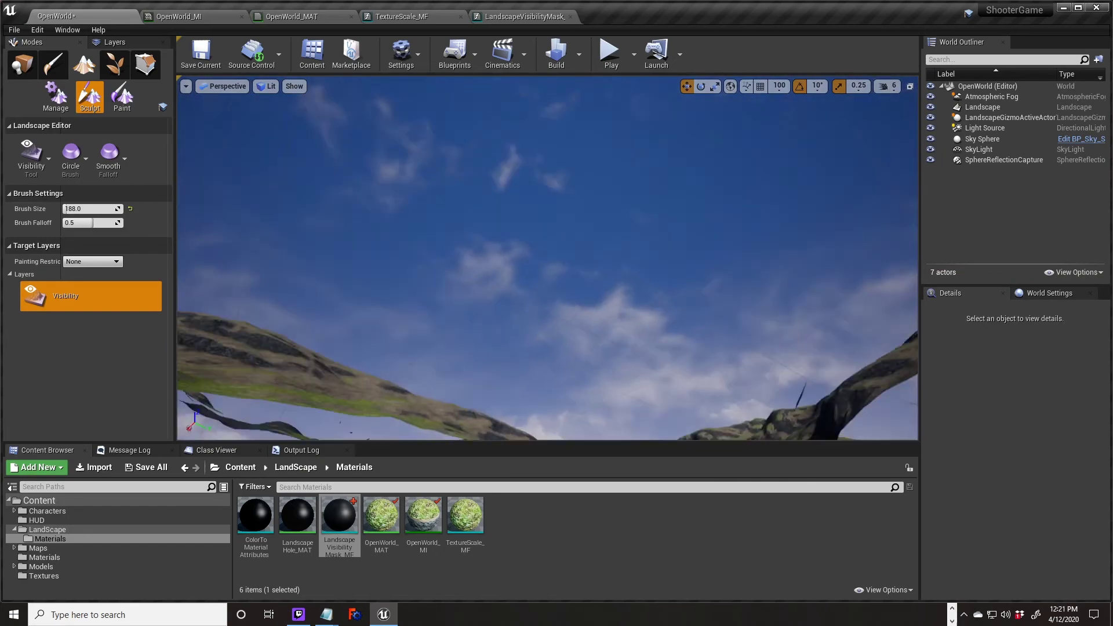
Erase the painted visibility holes to restore the hillside surface
{"action": "right_click_drag", "start_coordinate": [548, 258], "coordinate": [557, 269]}
{"action": "right_click_drag", "start_coordinate": [618, 247], "coordinate": [618, 247]}
{"action": "mouse_move", "coordinate": [506, 226]}
{"action": "left_mouse_down", "text": "shift"}
{"action": "mouse_move", "coordinate": [606, 189]}
{"action": "mouse_move", "coordinate": [497, 273]}
{"action": "mouse_move", "coordinate": [576, 322]}
{"action": "mouse_move", "coordinate": [477, 308]}
{"action": "left_mouse_up", "text": "shift"}
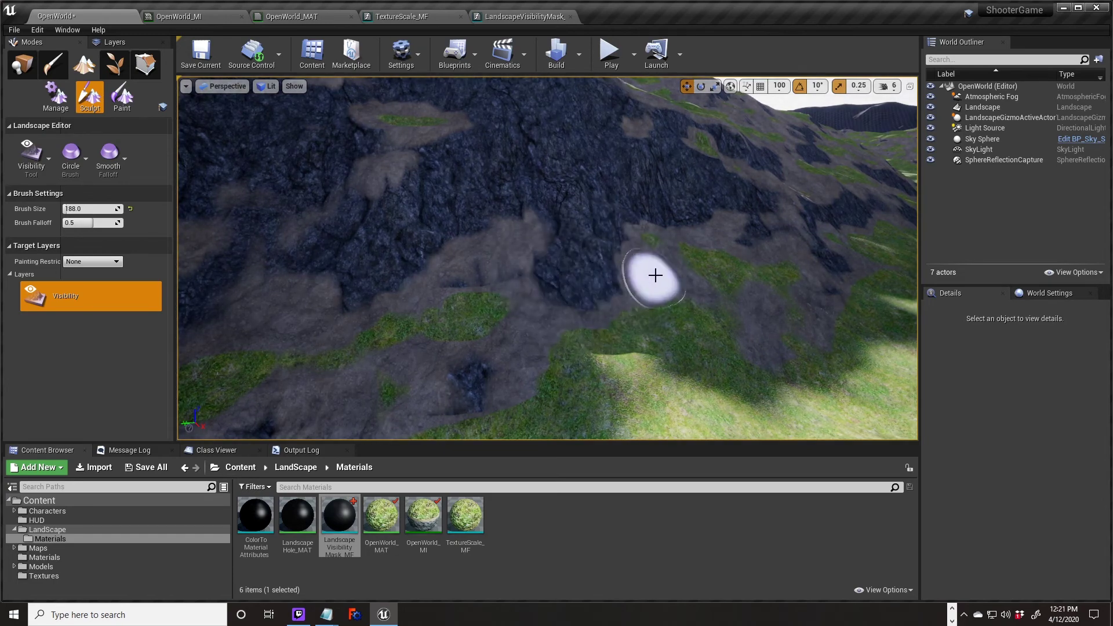
Switch to landscape painting and paint the Auto Paint layer over the black terrain areas with a brush size of 8192
{"action": "right_click_drag", "start_coordinate": [667, 294], "coordinate": [667, 294]}
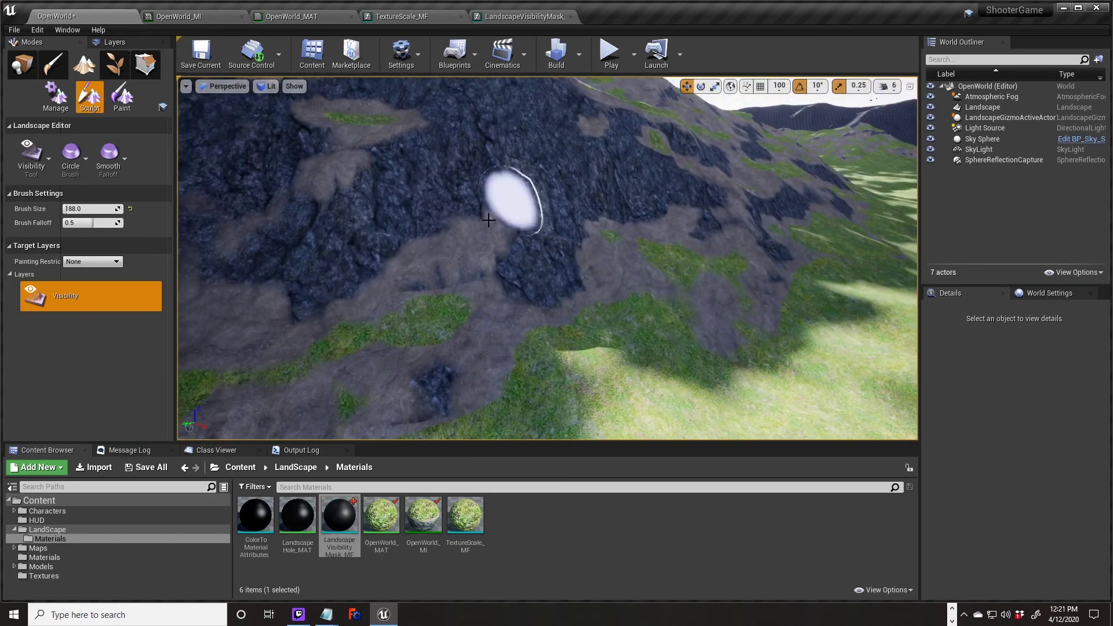
{"action": "right_click_drag", "start_coordinate": [778, 257], "coordinate": [778, 256]}
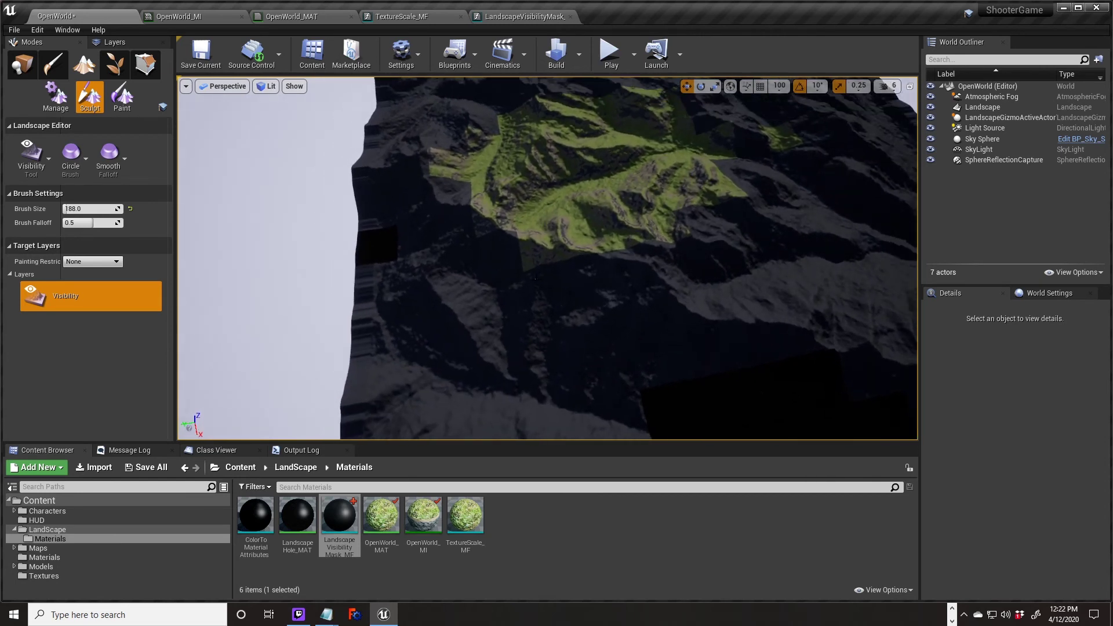
{"action": "left_click", "coordinate": [121, 96]}
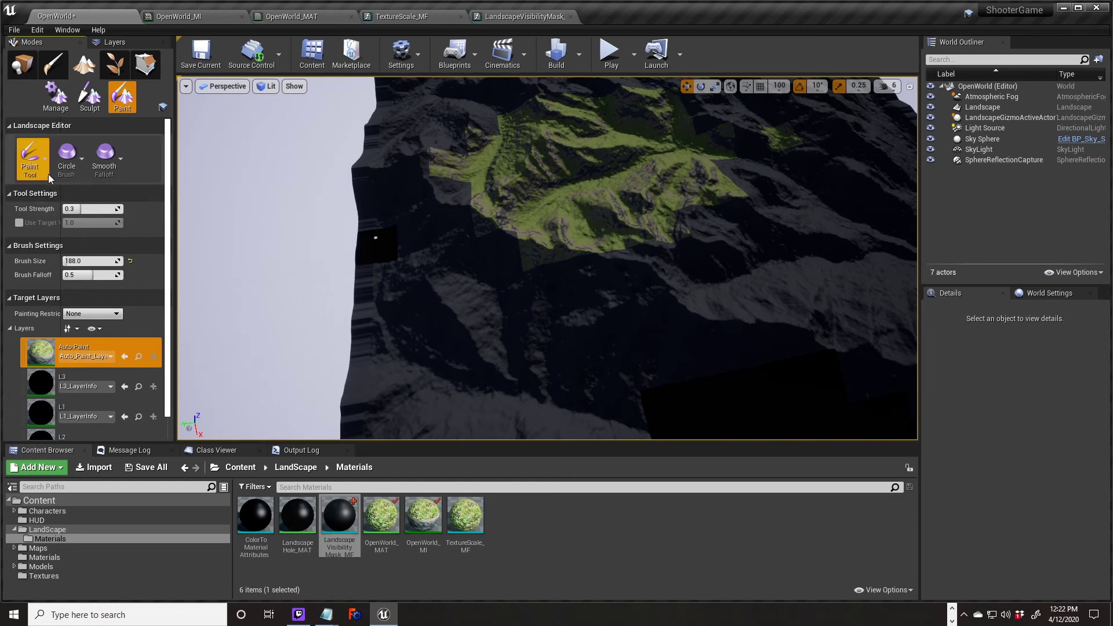
{"action": "left_click", "coordinate": [79, 356]}
{"action": "left_click", "coordinate": [50, 357]}
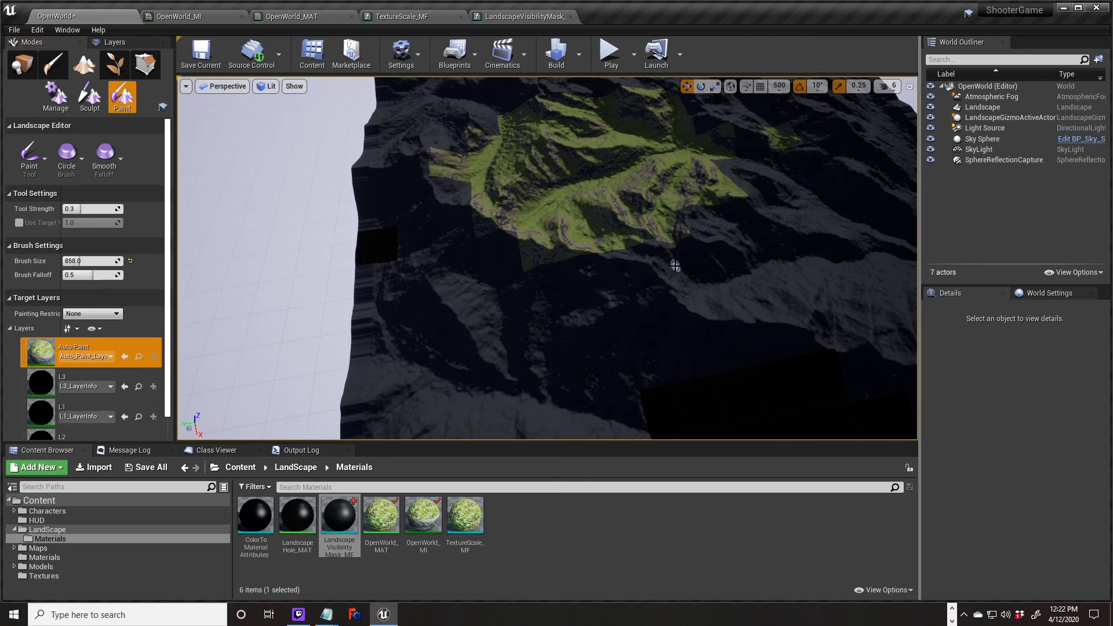
{"action": "key", "text": "bracketright"}
{"action": "key", "text": "bracketright"}
{"action": "key", "text": "bracketright"}
{"action": "key", "text": "bracketright"}
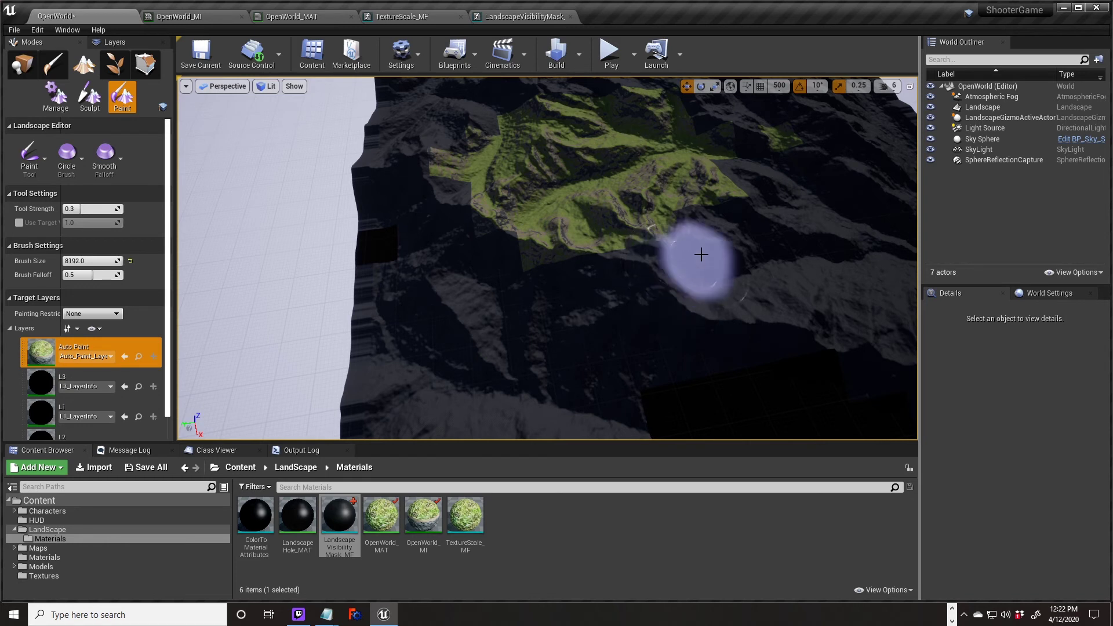
{"action": "mouse_move", "coordinate": [717, 235]}
{"action": "left_mouse_down"}
{"action": "mouse_move", "coordinate": [603, 307]}
{"action": "mouse_move", "coordinate": [719, 258]}
{"action": "mouse_move", "coordinate": [739, 214]}
{"action": "mouse_move", "coordinate": [756, 215]}
{"action": "mouse_move", "coordinate": [552, 355]}
{"action": "mouse_move", "coordinate": [690, 350]}
{"action": "mouse_move", "coordinate": [728, 303]}
{"action": "mouse_move", "coordinate": [472, 353]}
{"action": "mouse_move", "coordinate": [454, 286]}
{"action": "mouse_move", "coordinate": [500, 311]}
{"action": "mouse_move", "coordinate": [341, 331]}
{"action": "mouse_move", "coordinate": [394, 313]}
{"action": "mouse_move", "coordinate": [413, 216]}
{"action": "mouse_move", "coordinate": [390, 331]}
{"action": "mouse_move", "coordinate": [551, 343]}
{"action": "mouse_move", "coordinate": [683, 323]}
{"action": "mouse_move", "coordinate": [794, 237]}
{"action": "mouse_move", "coordinate": [790, 193]}
{"action": "mouse_move", "coordinate": [790, 347]}
{"action": "mouse_move", "coordinate": [795, 236]}
{"action": "left_mouse_up"}
{"action": "mouse_move", "coordinate": [795, 236]}
{"action": "right_mouse_down"}
{"action": "mouse_move", "coordinate": [667, 244]}
{"action": "mouse_move", "coordinate": [622, 305]}
{"action": "right_mouse_up"}
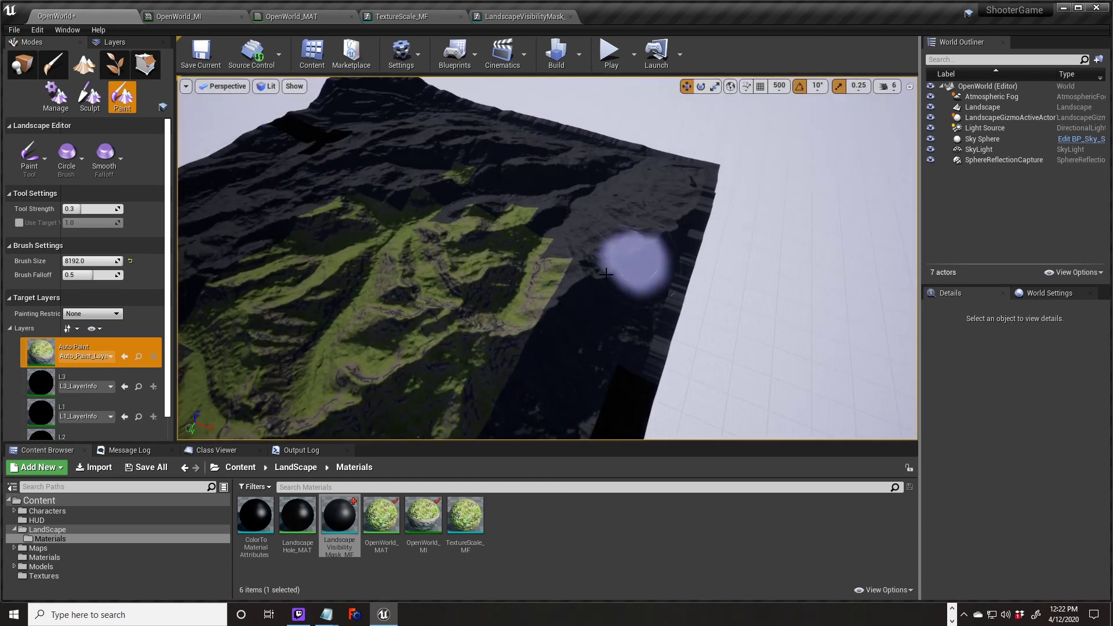
{"action": "mouse_move", "coordinate": [548, 300]}
{"action": "left_mouse_down"}
{"action": "mouse_move", "coordinate": [579, 368]}
{"action": "mouse_move", "coordinate": [559, 398]}
{"action": "mouse_move", "coordinate": [586, 197]}
{"action": "left_mouse_up"}
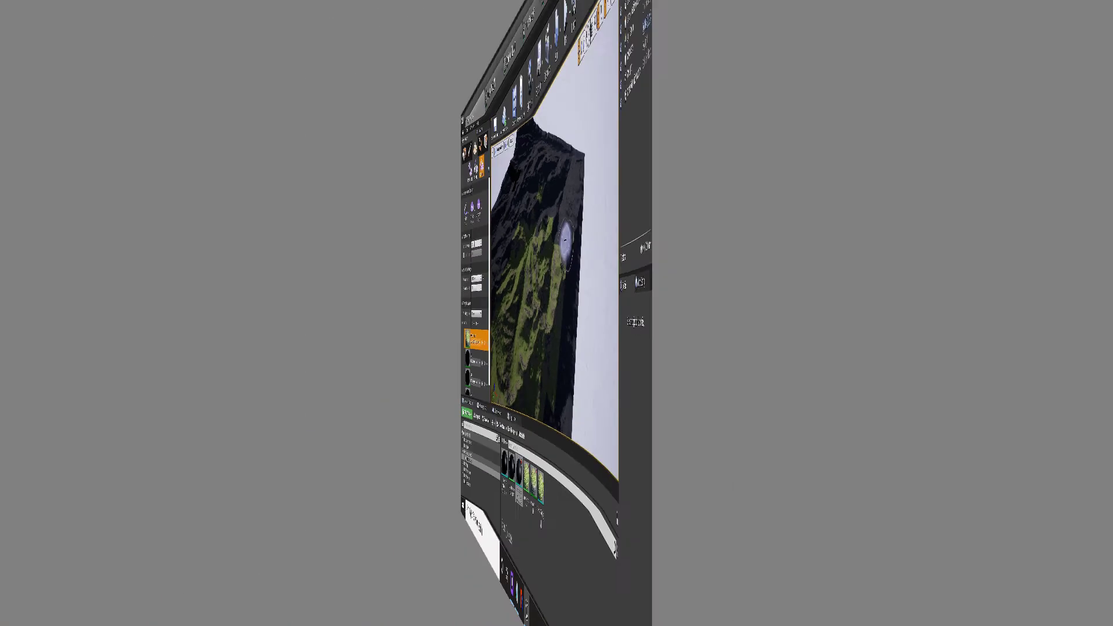